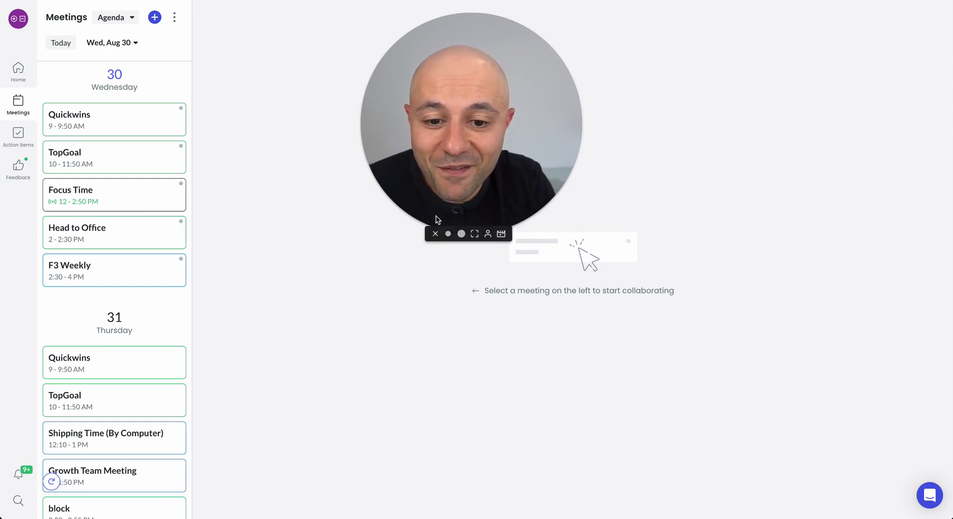
Open today's Quickwins meeting notes from the meetings list.
left_click(448, 234)
left_click_drag(412, 149, 892, 43)
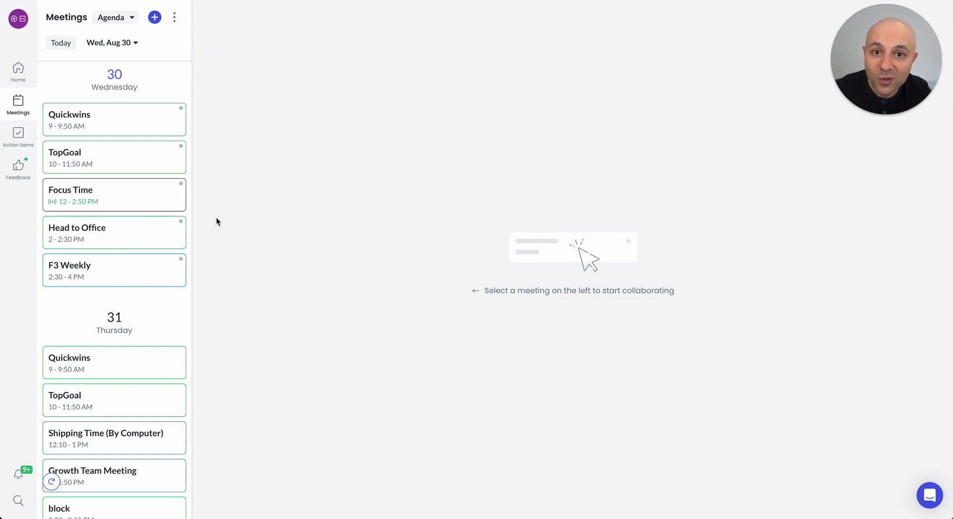
left_click(96, 130)
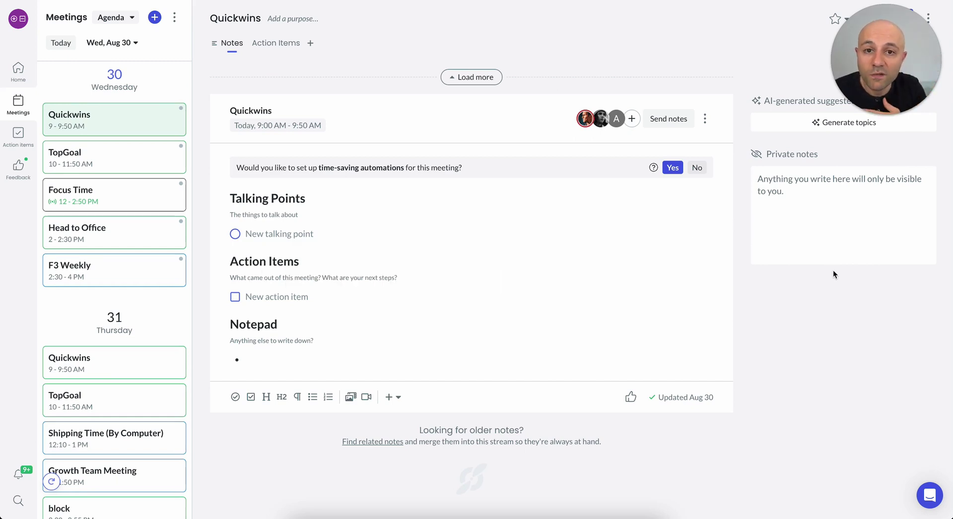
Add talking points Topic 1, Topic 2 and Topic 3.
left_click(362, 234)
type("Topic 1")
key("Return")
type("Topic 2")
key("Return")
type("Topic 3")
Keep Topic 3 below Topic 2 and check off Topic 1.
mouse_move(221, 265)
left_mouse_down()
mouse_move(222, 239)
mouse_move(222, 267)
left_mouse_up()
left_click(278, 235)
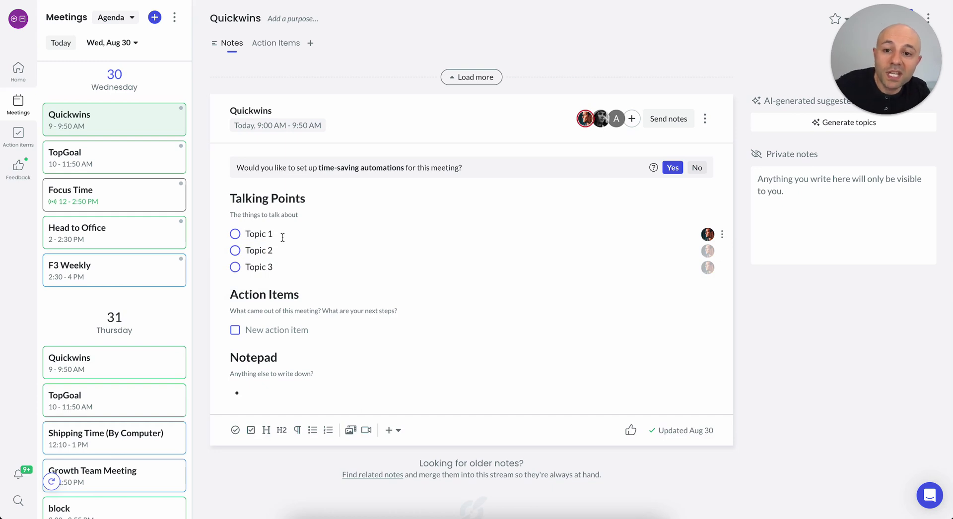
left_click(236, 234)
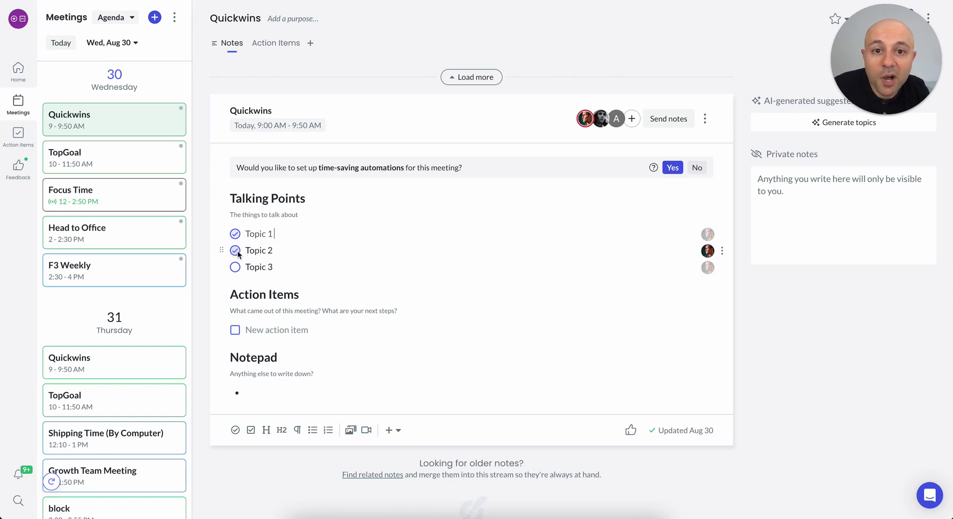
left_click(272, 331)
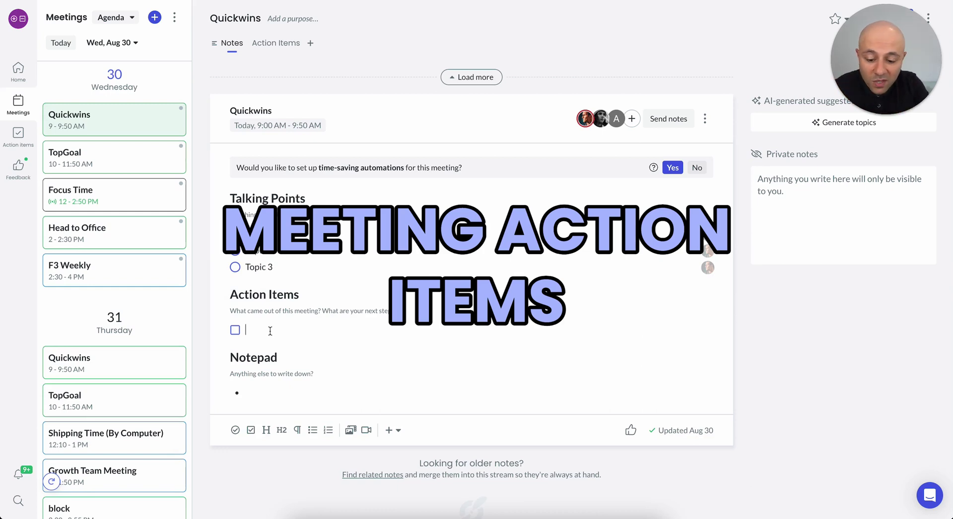
Add action item 'work on x' assigned to a teammate, due Fri, Sep 8.
type("@")
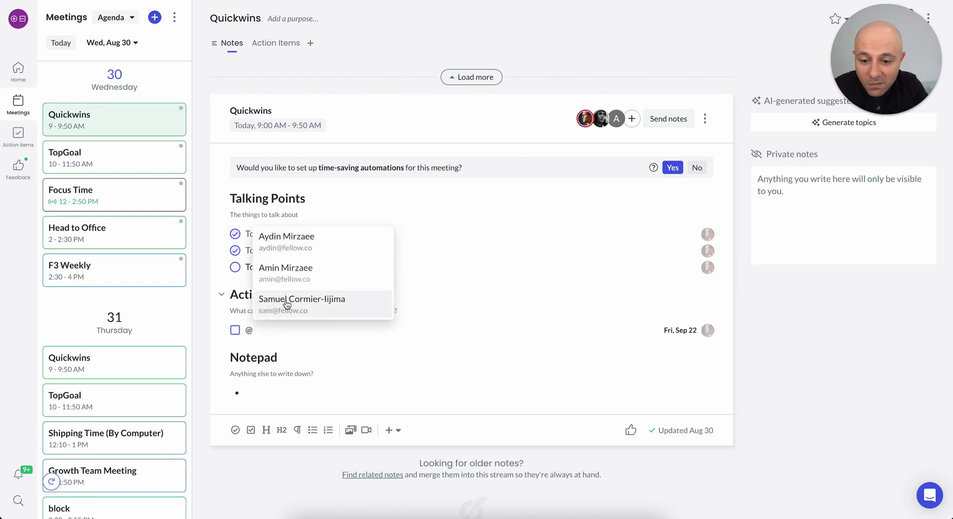
left_click(305, 304)
type("work on x")
left_click(681, 330)
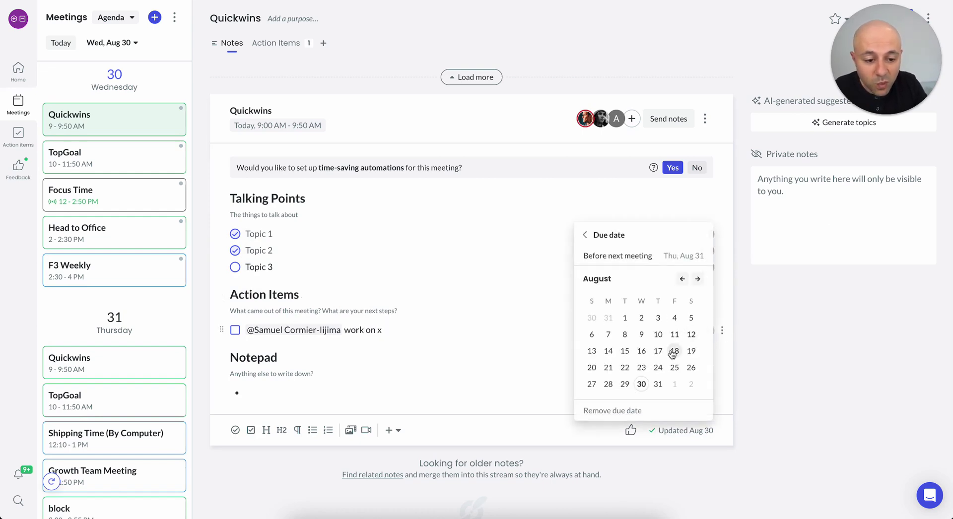
left_click(697, 279)
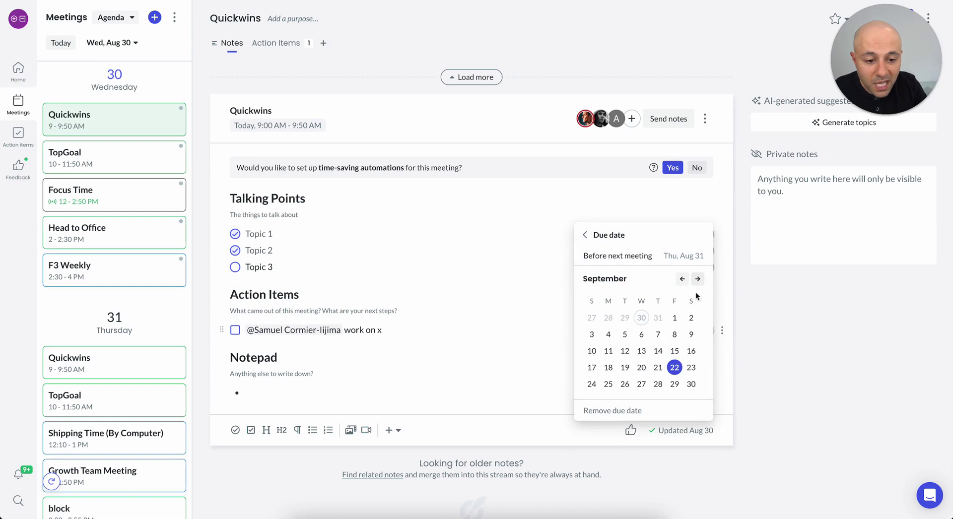
left_click(676, 335)
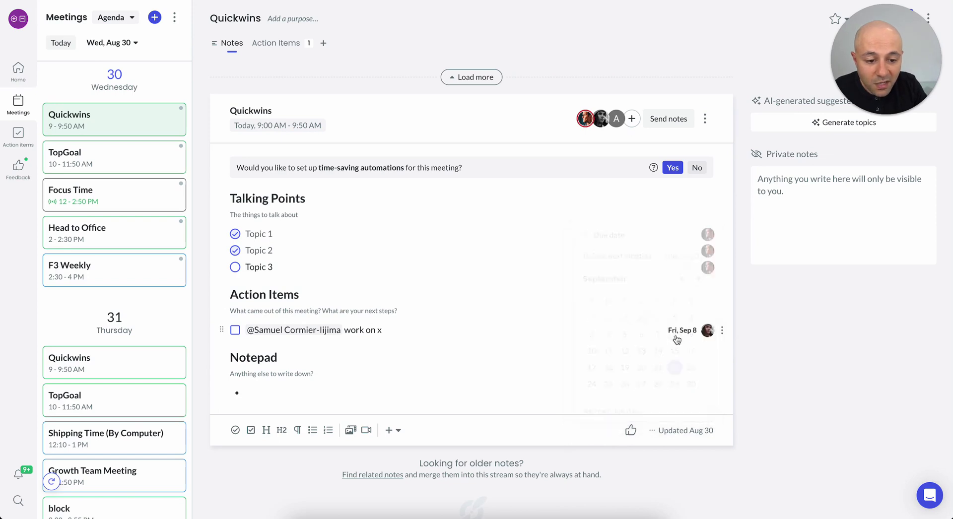
left_click(310, 399)
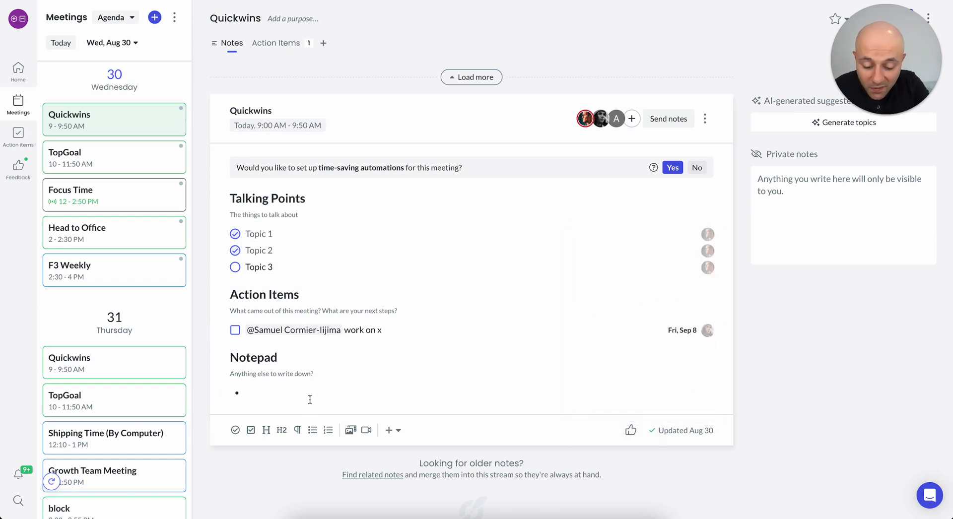
type("http://amazon.com")
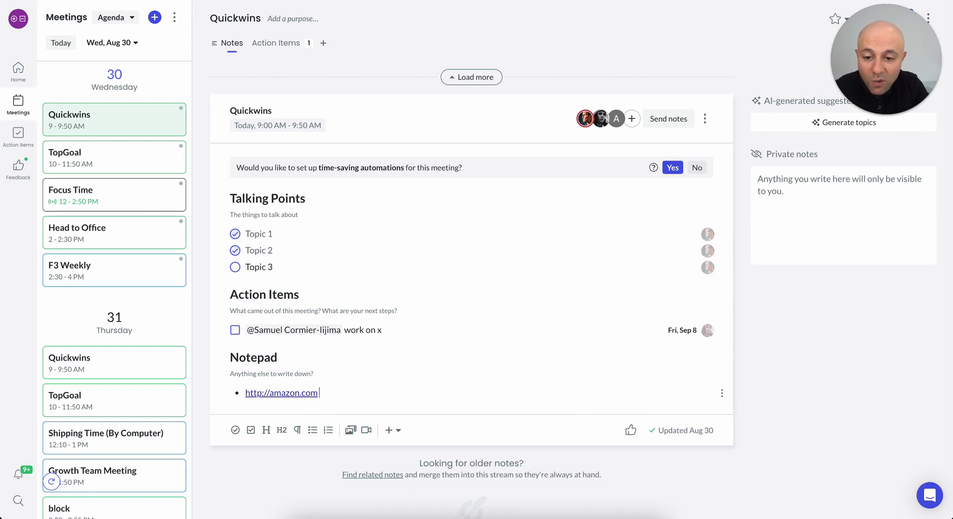
left_click_drag(230, 196, 324, 395)
key("BackSpace")
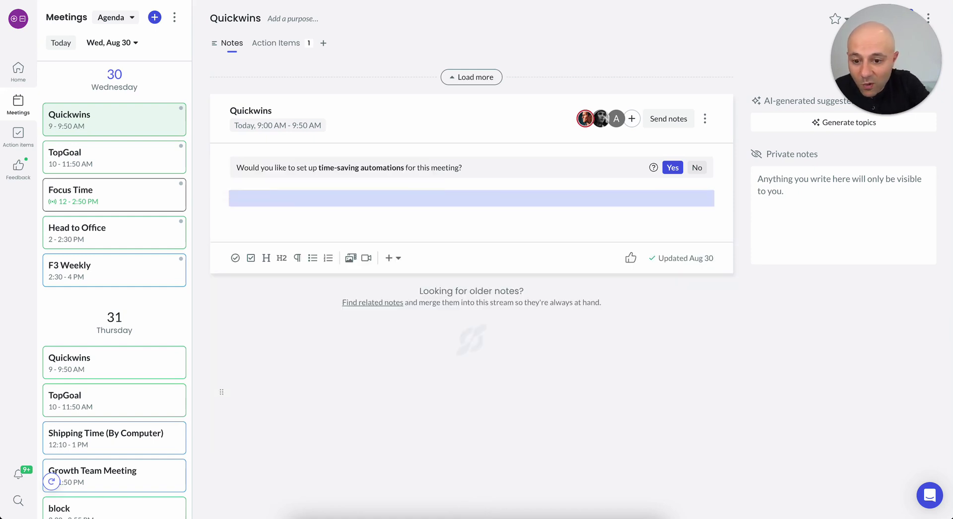
key("ctrl+z")
Write 'Give feedback' in the Private notes box on the right.
left_click(382, 256)
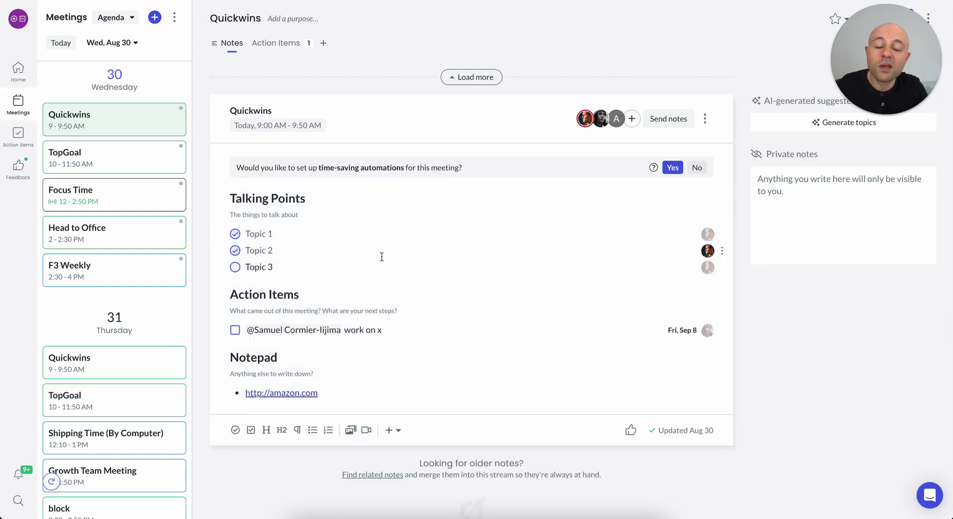
left_click(796, 195)
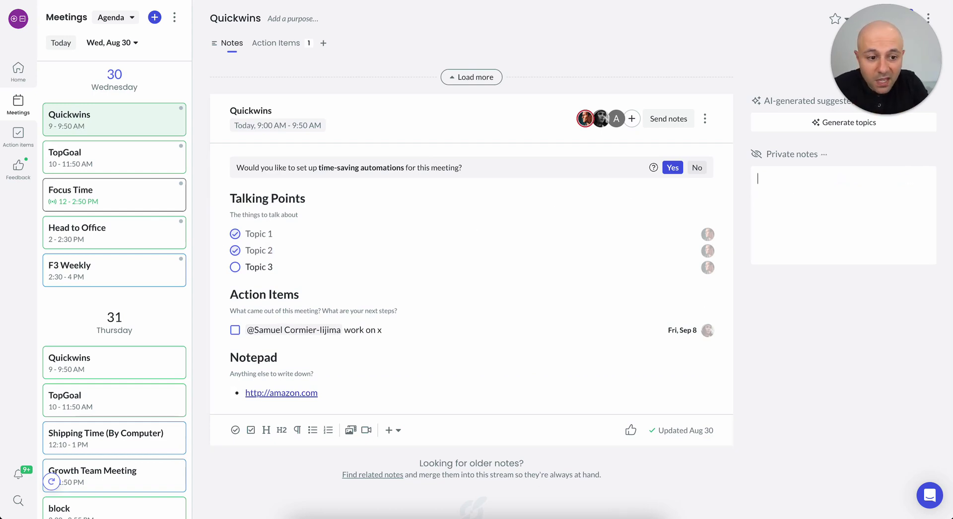
type("Give feedback")
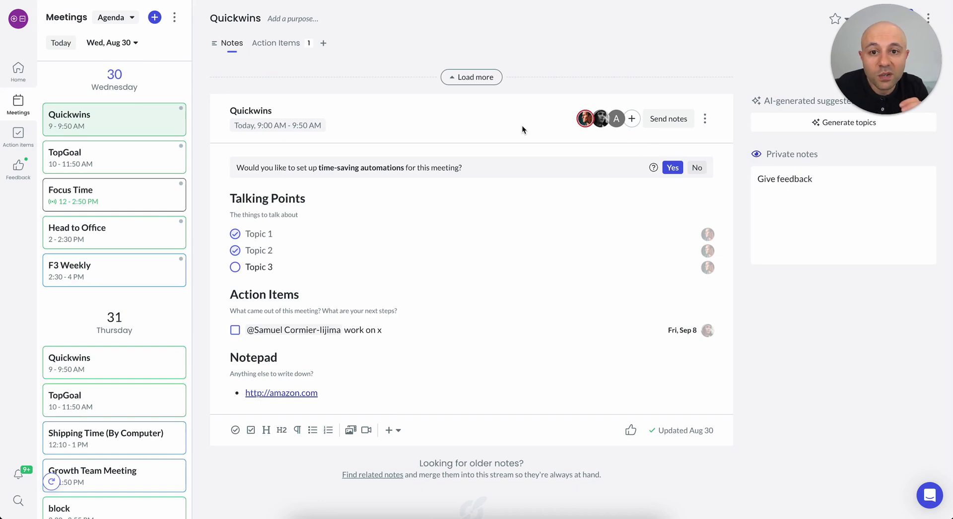
Open the Thursday 31, 9:00 AM Quickwins notes and scroll through the stream.
left_click(90, 360)
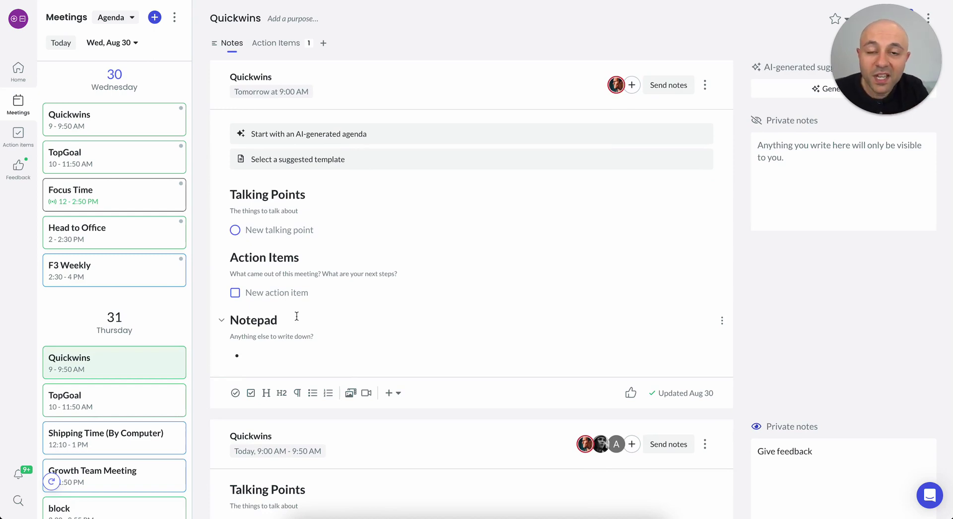
scroll(296, 316, "down", 5)
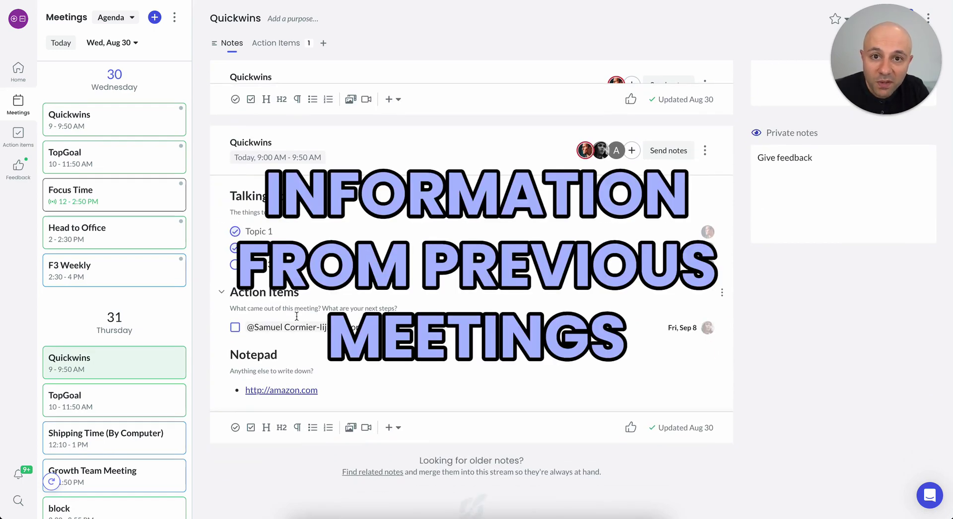
scroll(296, 316, "up", 6)
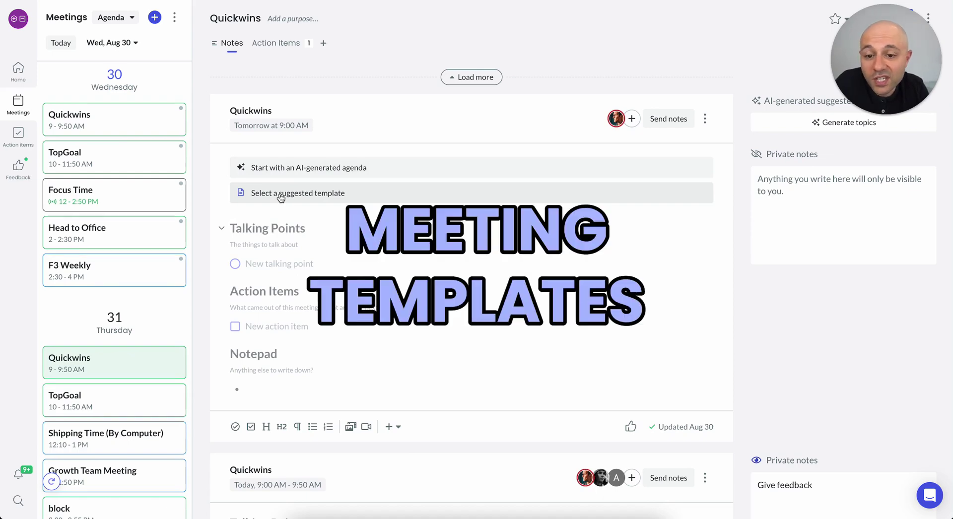
Preview and apply the Expert-Approved Social Media Campaign Kick-Off Meeting template.
left_click(280, 197)
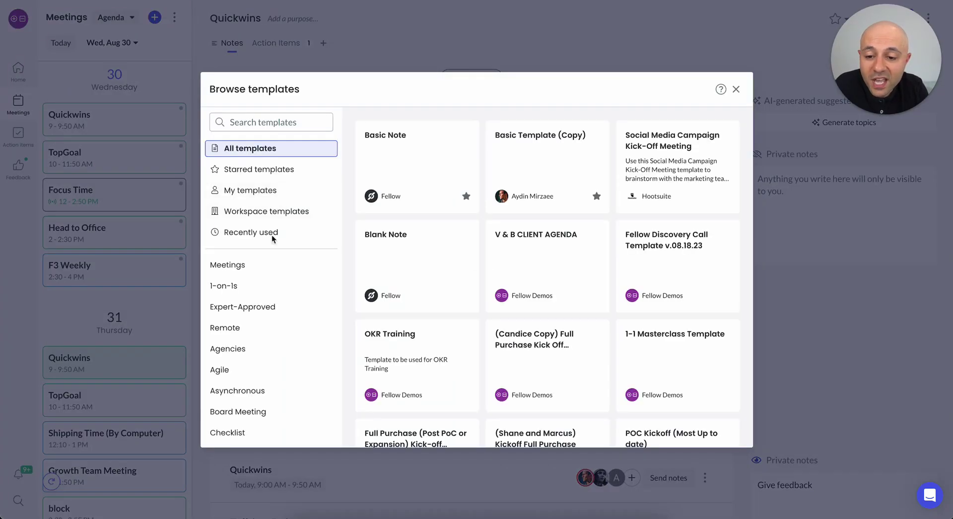
left_click(267, 308)
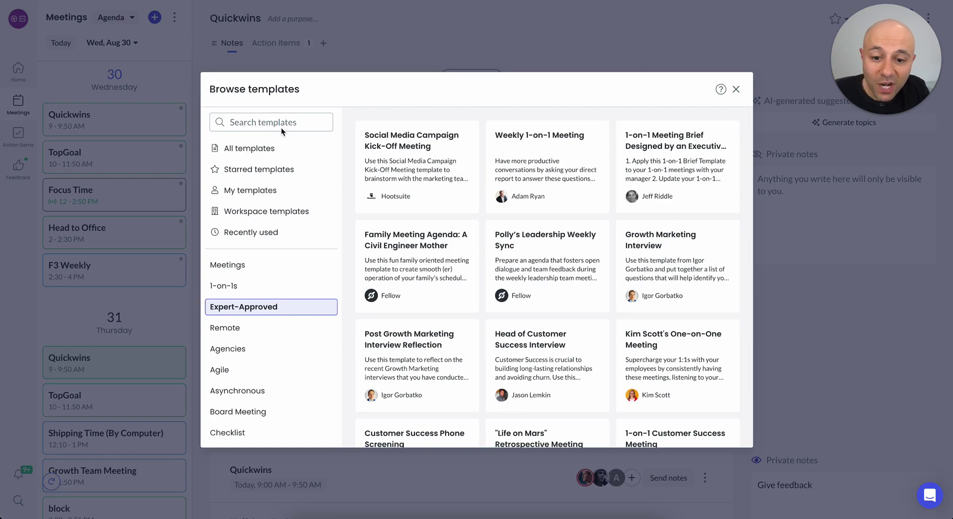
mouse_move(404, 180)
left_click(452, 181)
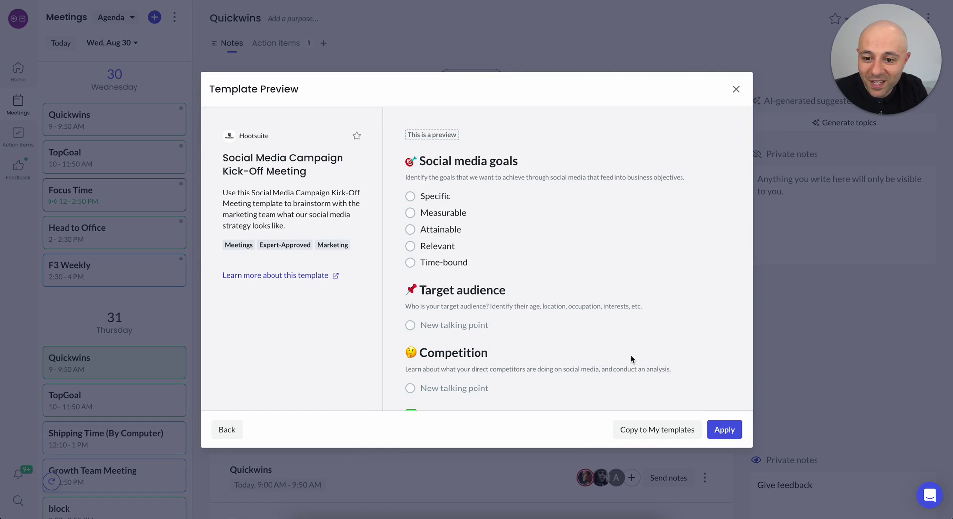
left_click(722, 433)
left_click(574, 348)
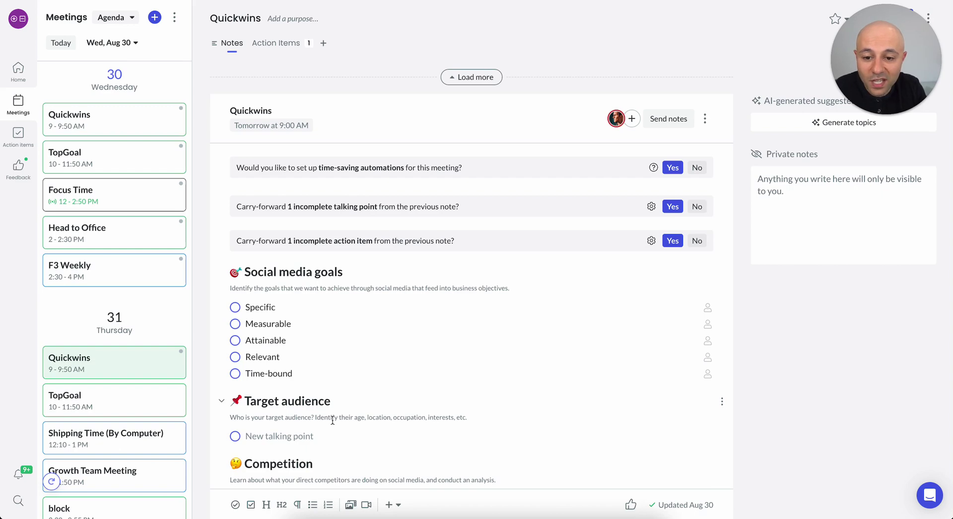
Decline setting up automations for this meeting.
scroll(654, 251, "down", 3)
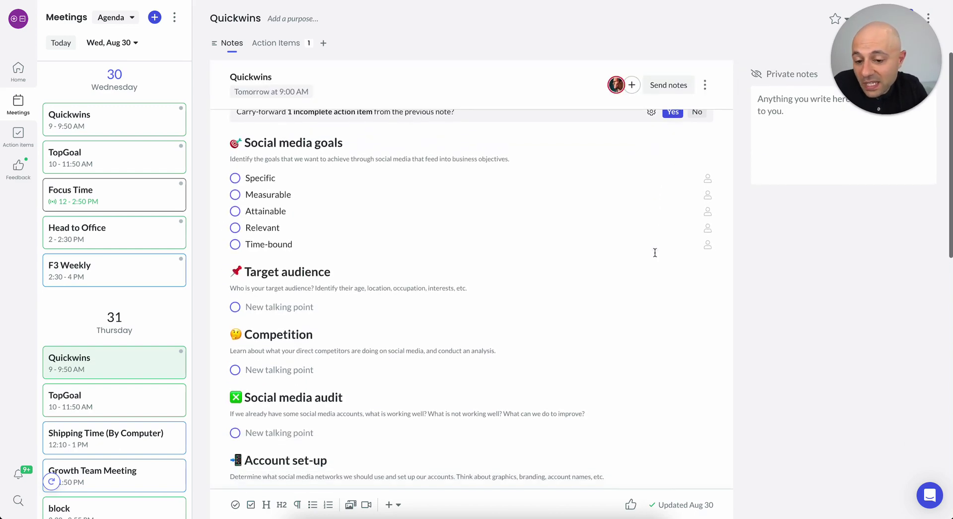
scroll(655, 252, "down", 5)
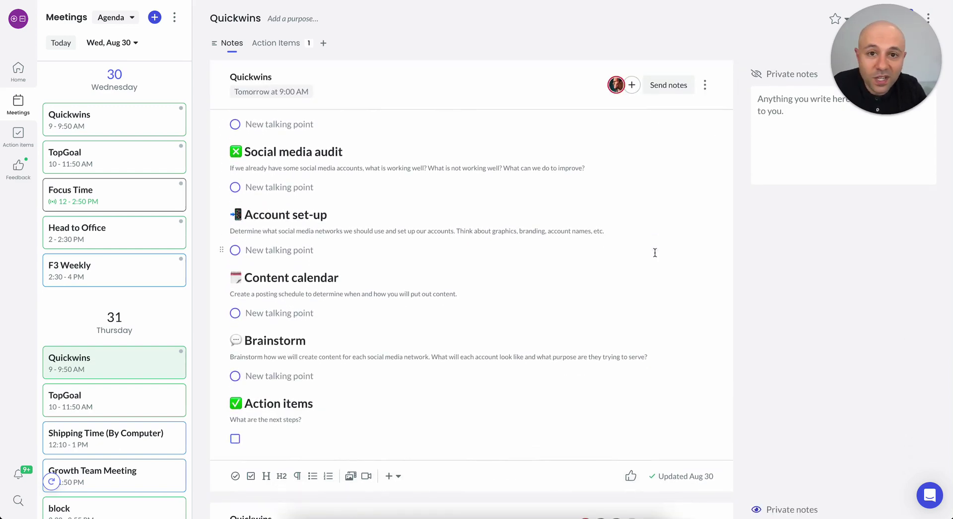
scroll(654, 253, "up", 8)
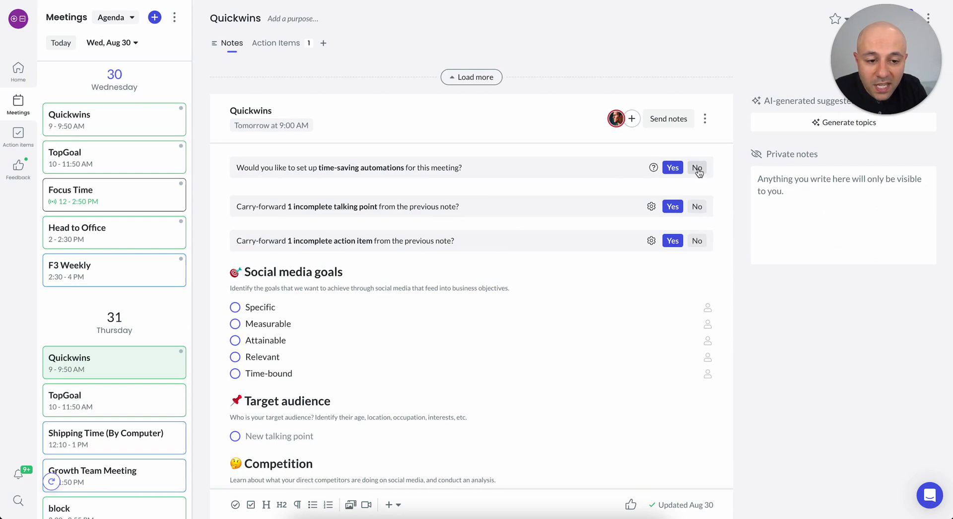
left_click(697, 168)
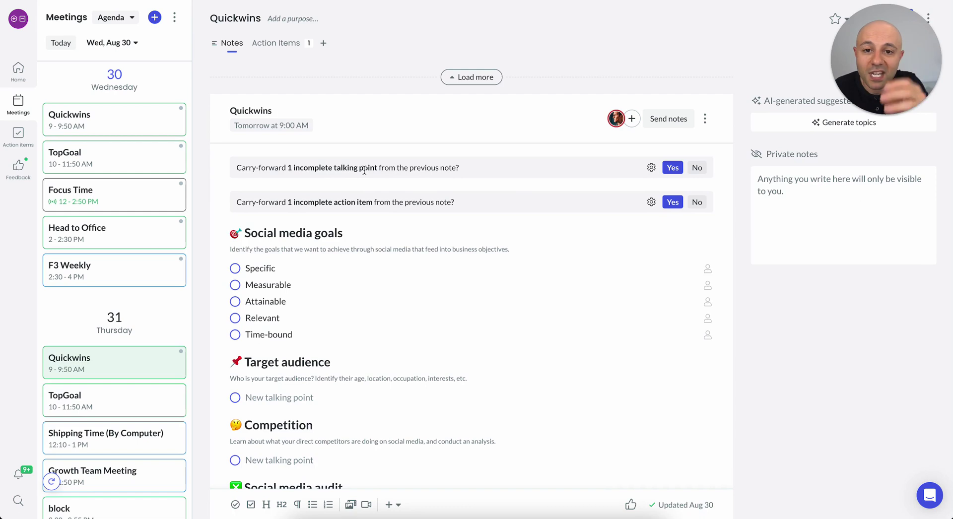
Carry forward Topic 3, skip the action item, and move Topic 3 under Social media goals.
left_click(672, 168)
left_click(309, 198)
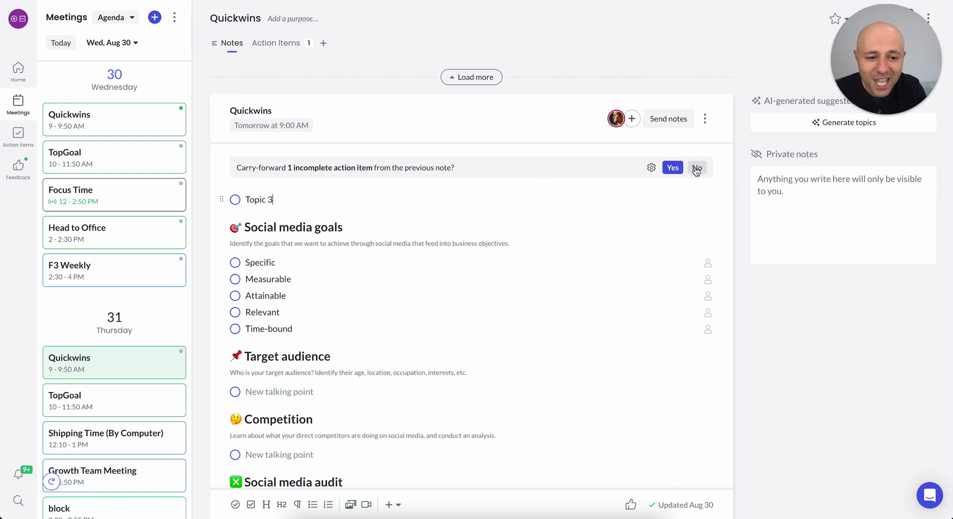
left_click(697, 169)
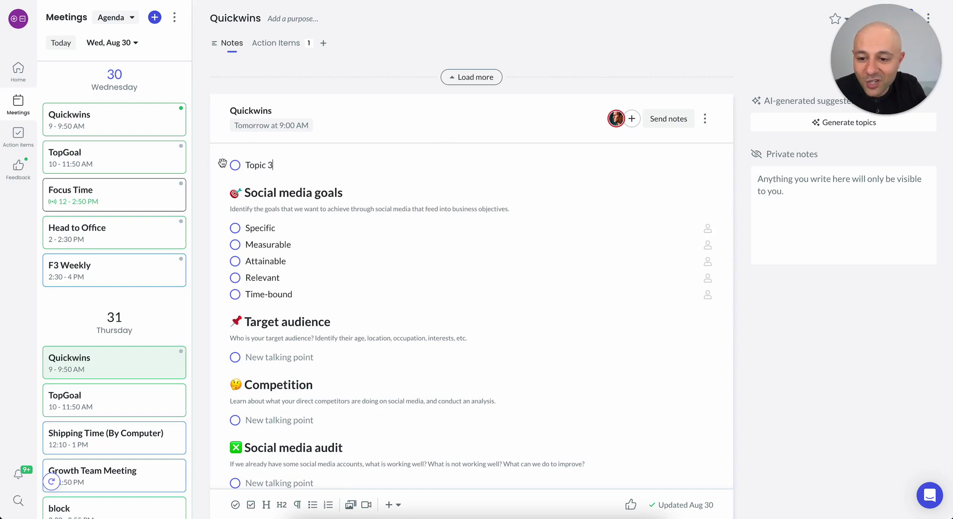
left_click_drag(223, 164, 231, 217)
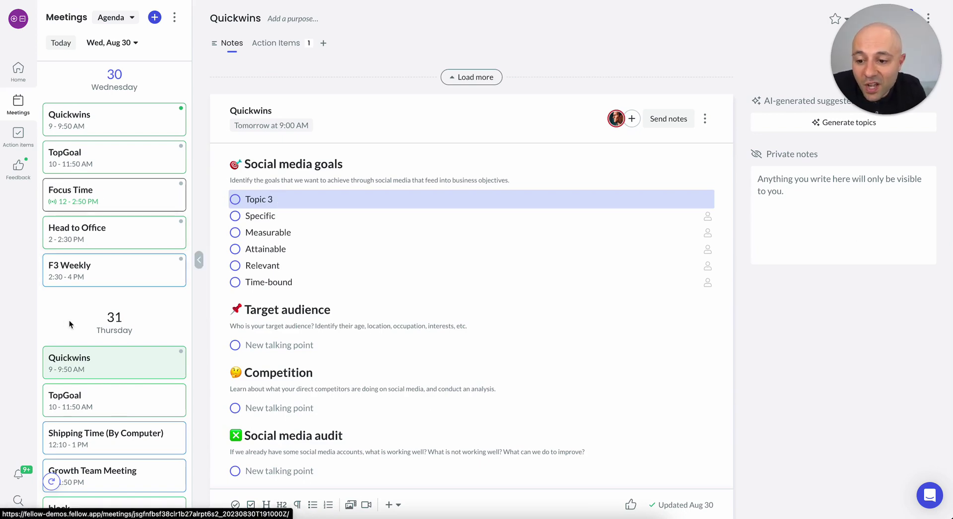
Open the F3 Weekly notes and add an emoji reaction to the PSA point.
left_click(83, 275)
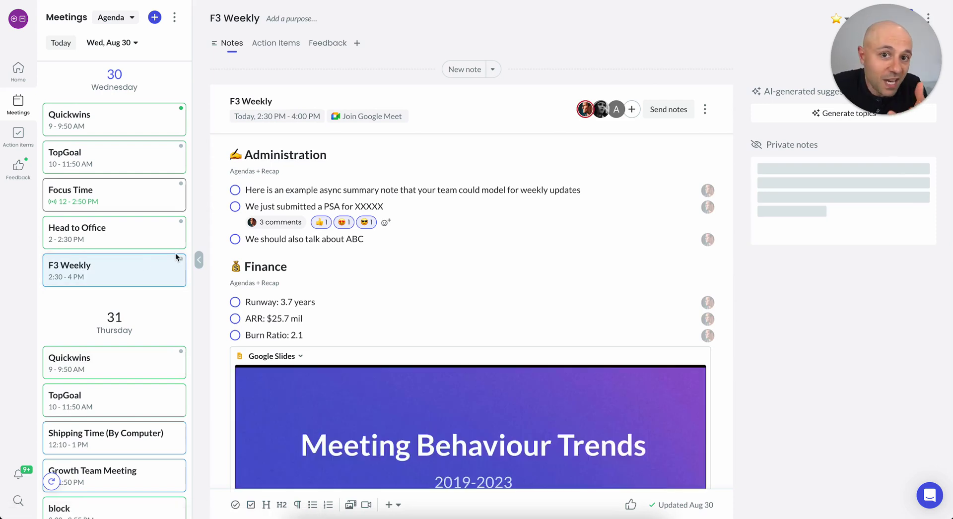
scroll(245, 275, "down", 1)
scroll(245, 275, "up", 1)
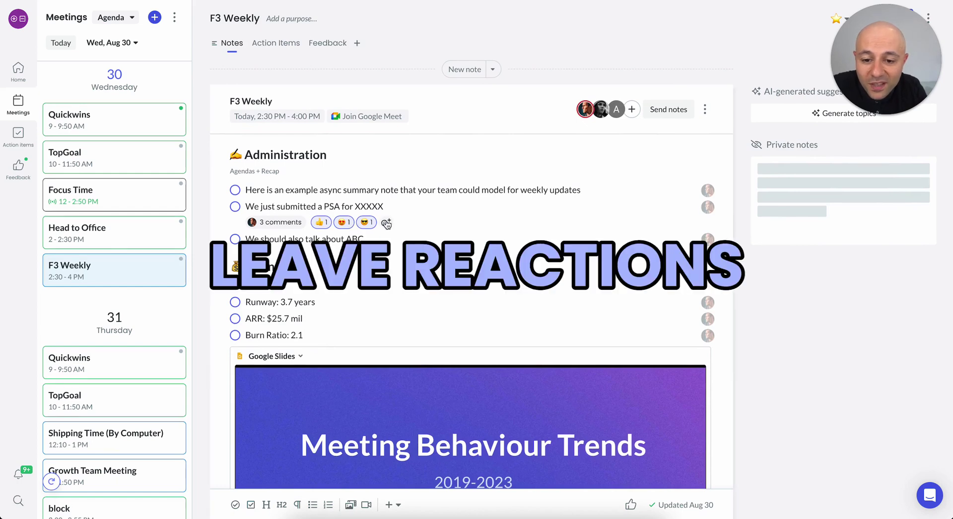
left_click(386, 223)
left_click(349, 314)
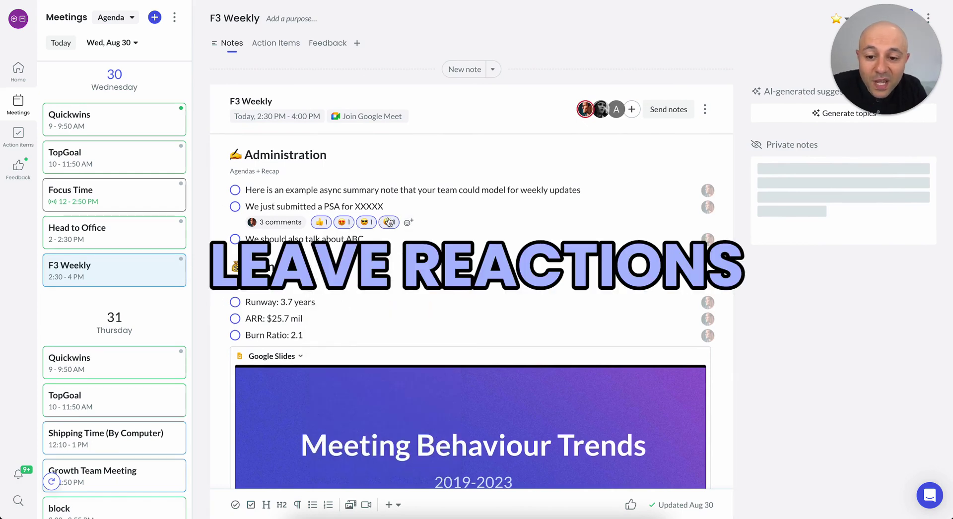
Post a 'Love it!' comment on the PSA talking point.
left_click(280, 222)
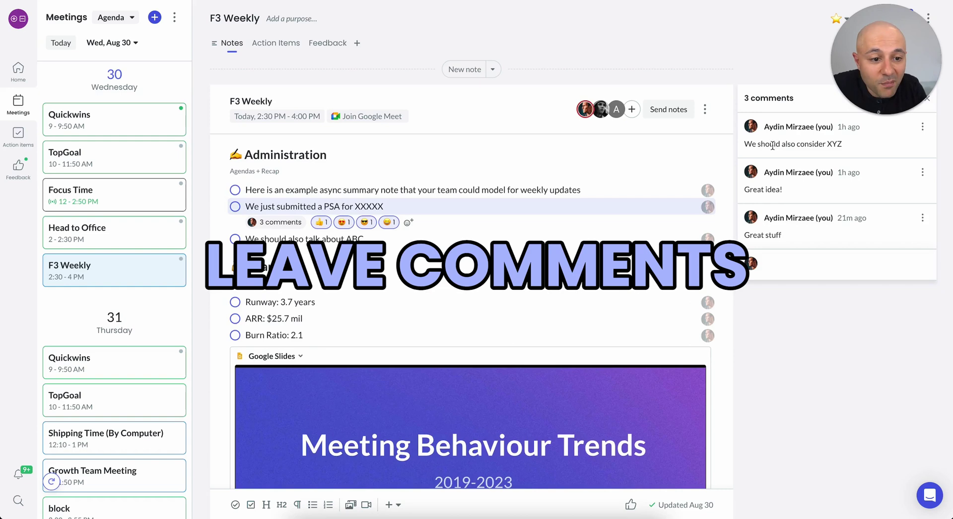
left_click(781, 257)
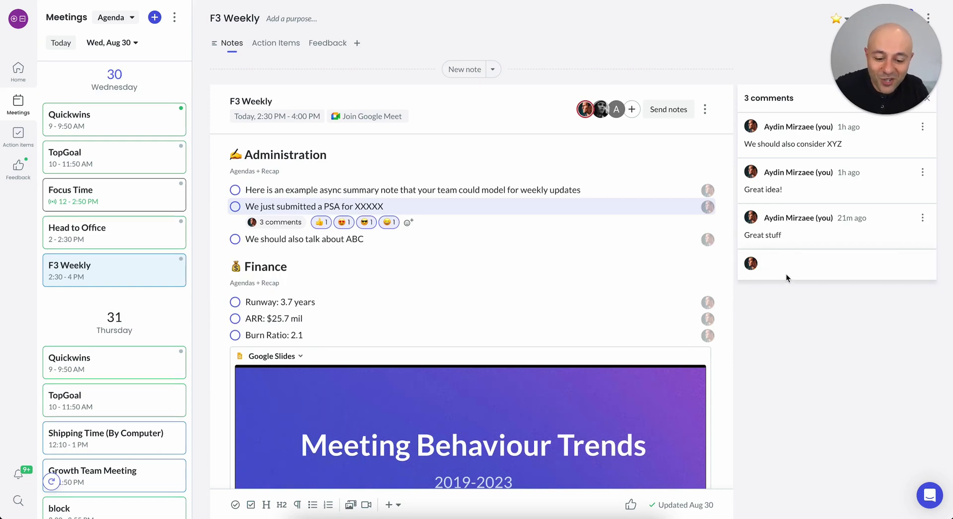
type("L")
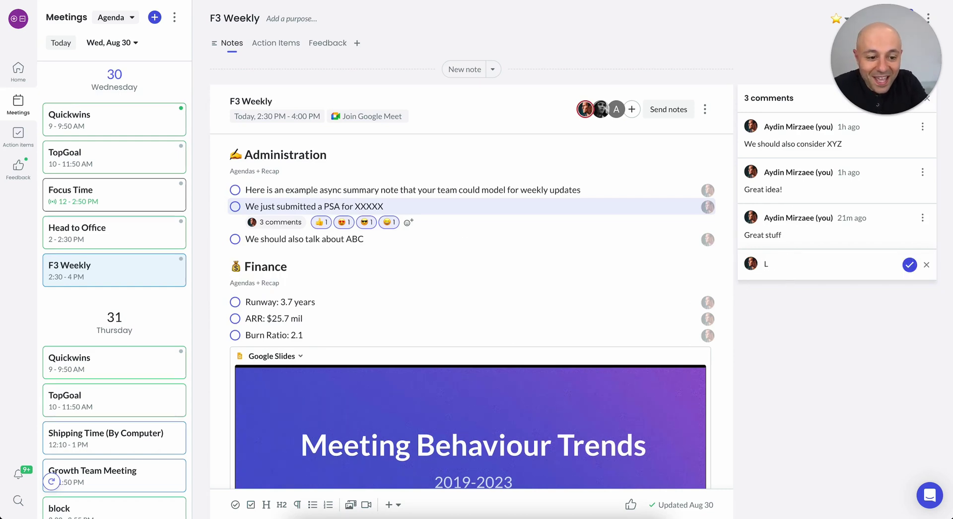
type("ove it!")
key("Return")
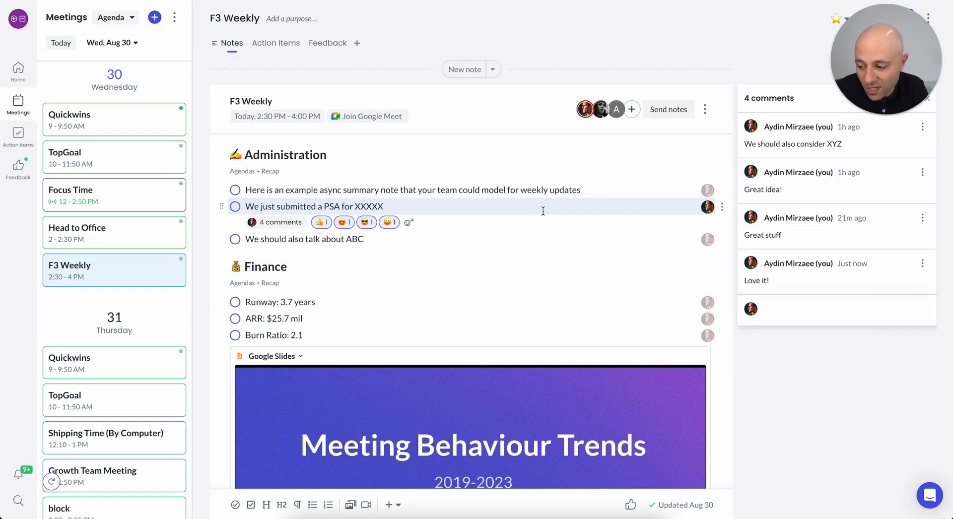
scroll(543, 211, "down", 3)
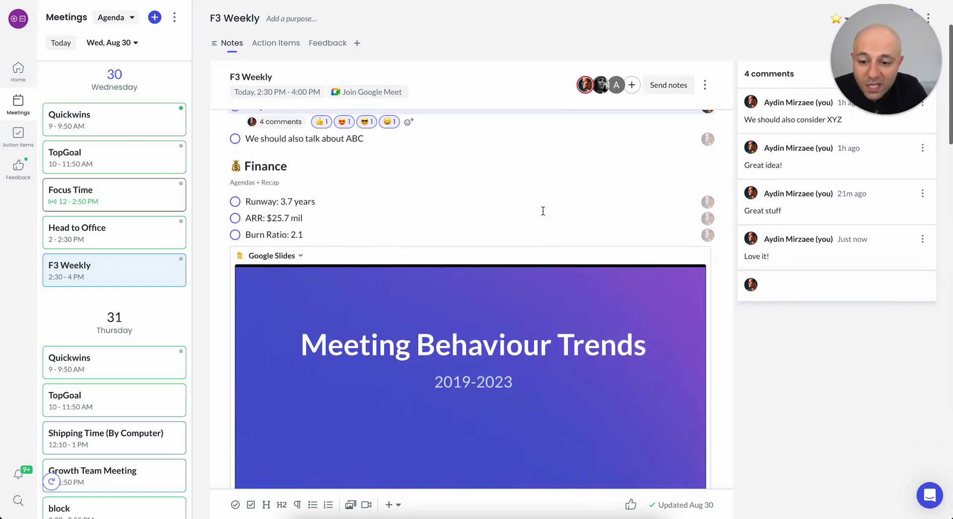
scroll(665, 351, "down", 2)
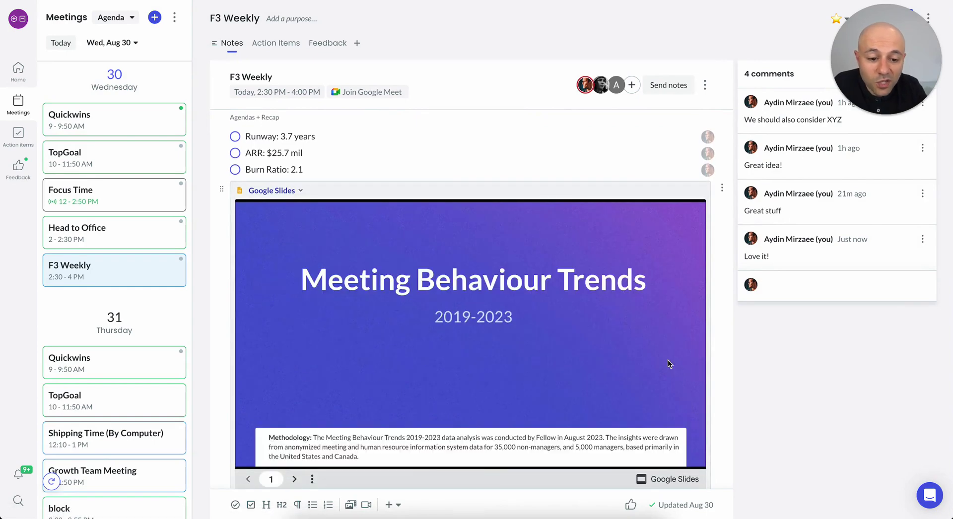
Advance the Meeting Behaviour Trends slides twice and scroll to the Sales Loom video.
left_click(661, 327)
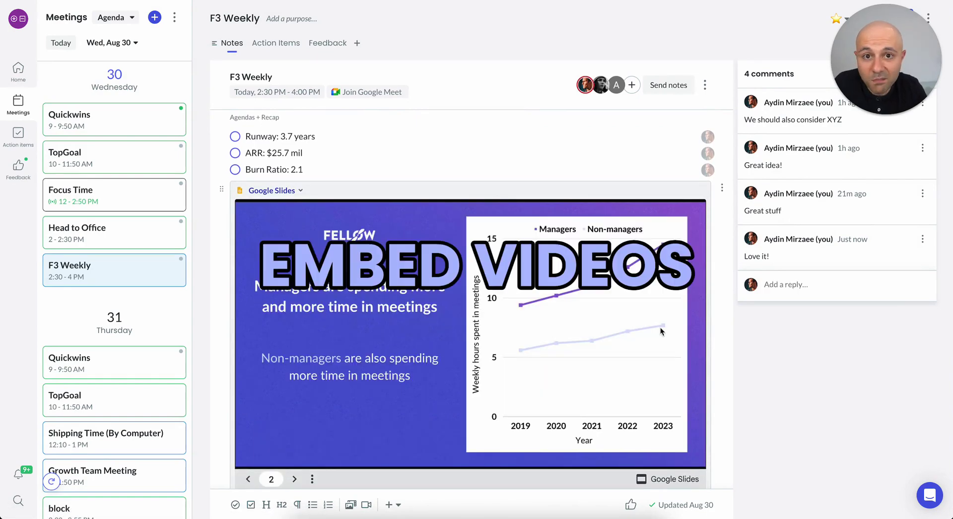
left_click(660, 326)
scroll(777, 344, "down", 5)
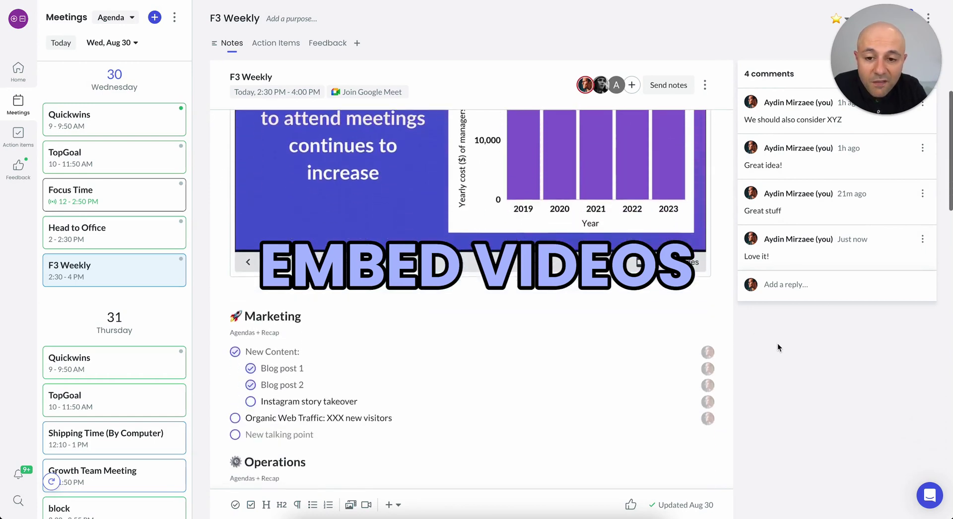
scroll(778, 344, "down", 4)
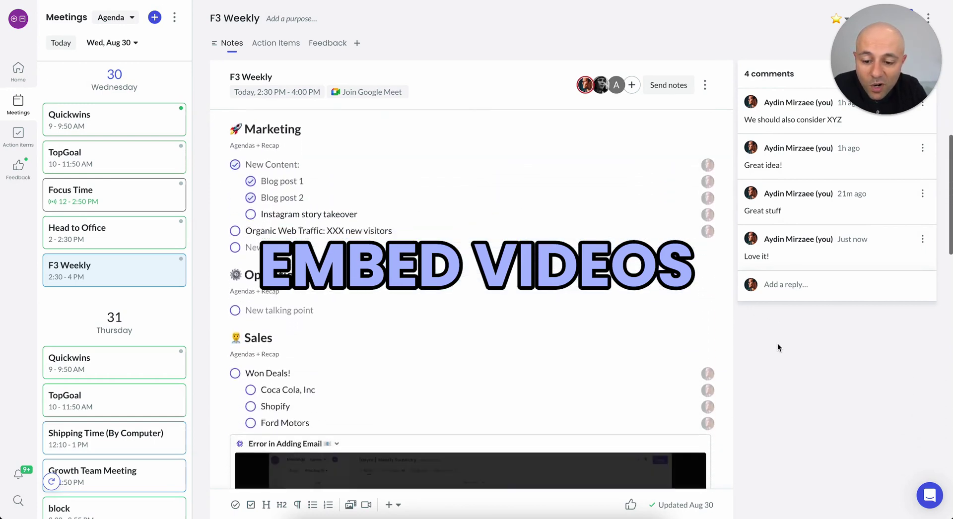
scroll(778, 344, "down", 3)
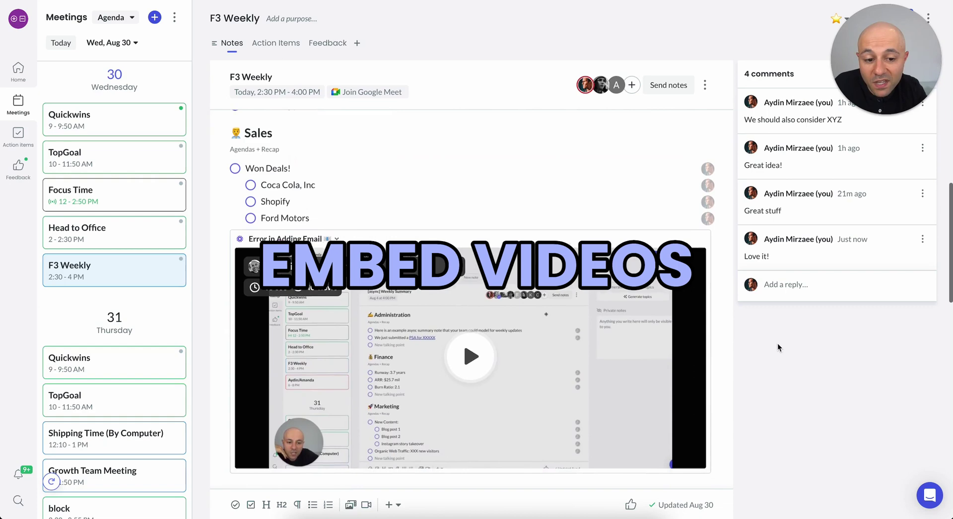
left_click_drag(888, 89, 864, 90)
Close the comments panel and scroll back up to the PSA point.
left_click(927, 73)
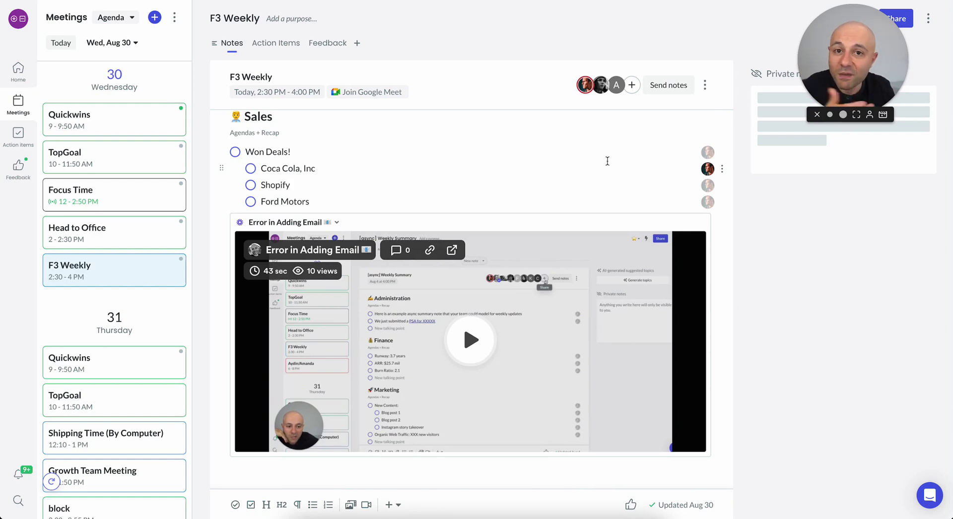
scroll(607, 160, "down", 4)
scroll(607, 161, "down", 2)
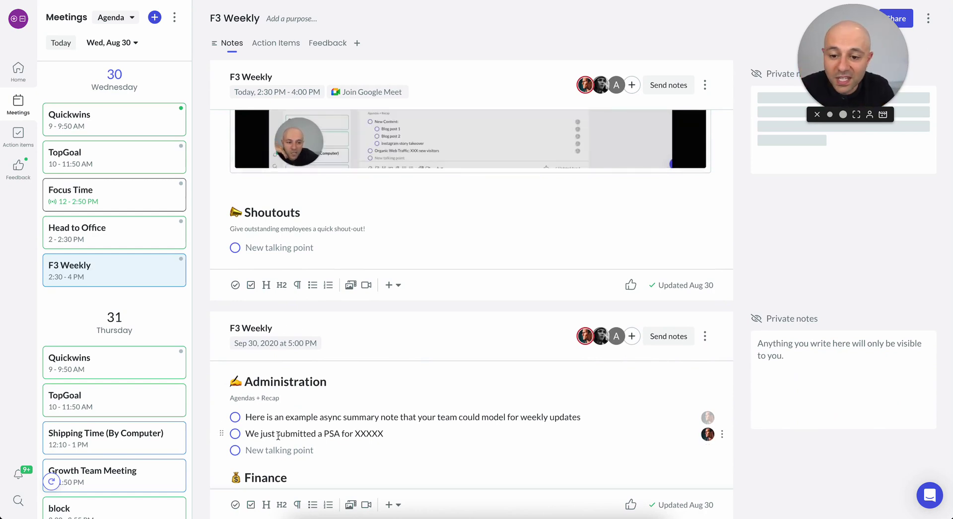
scroll(301, 372, "up", 10)
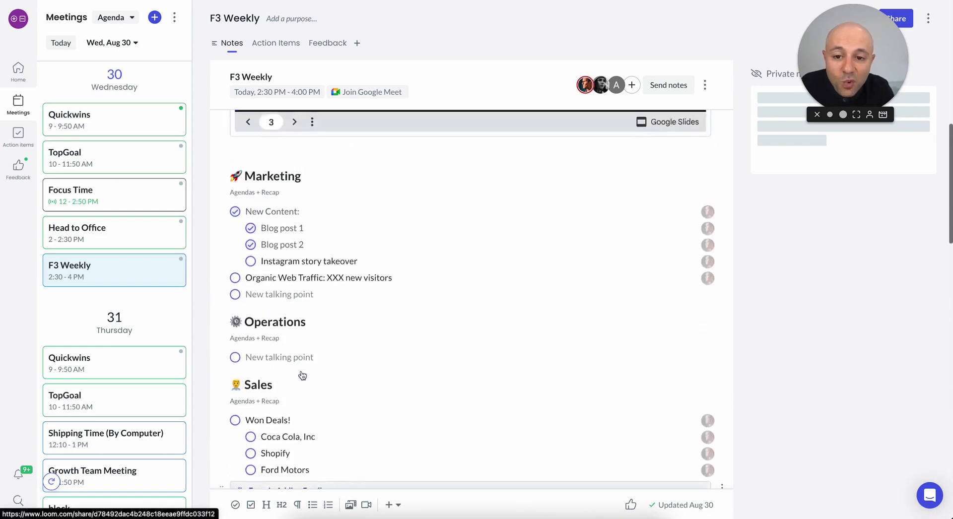
scroll(301, 372, "up", 10)
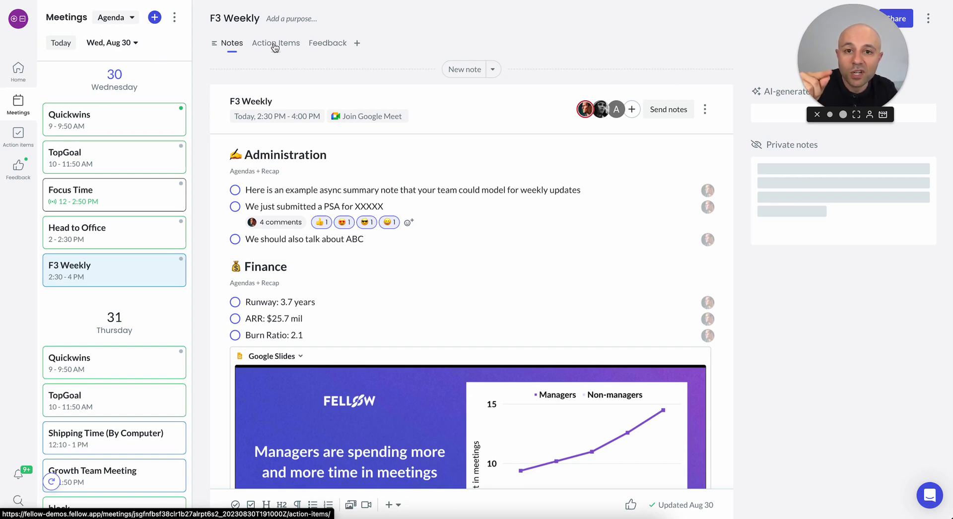
Check the Action Items tab, return to Notes, and open my action items list.
left_click(276, 46)
left_click(232, 43)
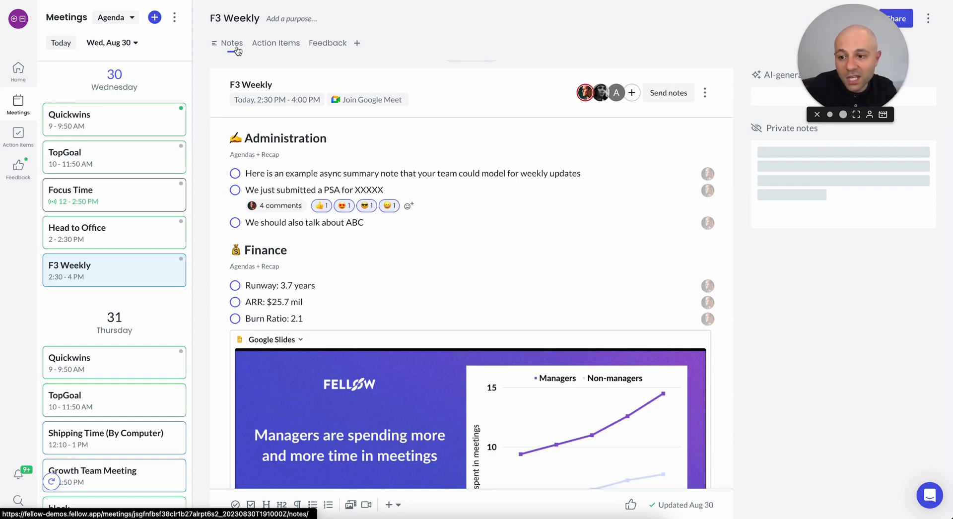
left_click(23, 141)
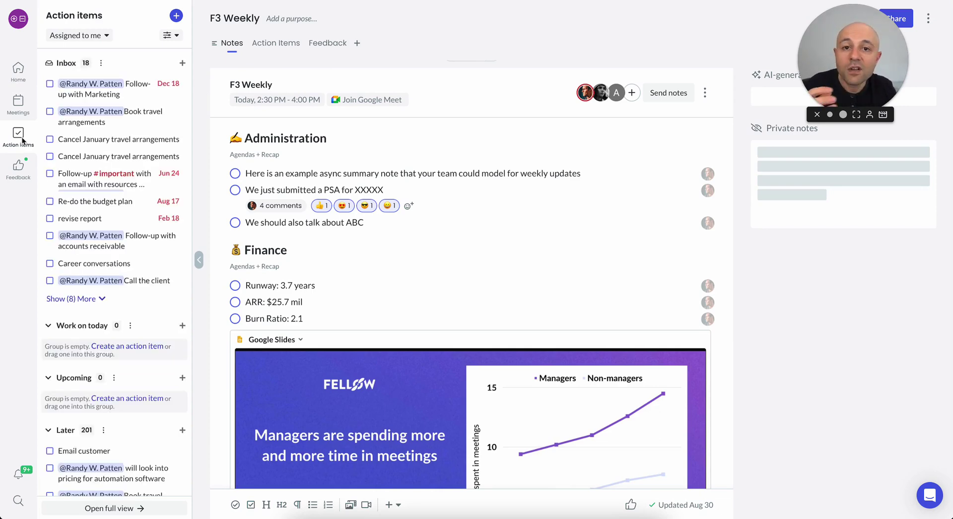
Complete both Cancel January travel arrangements items and return to the meetings list.
left_click(49, 139)
left_click(50, 140)
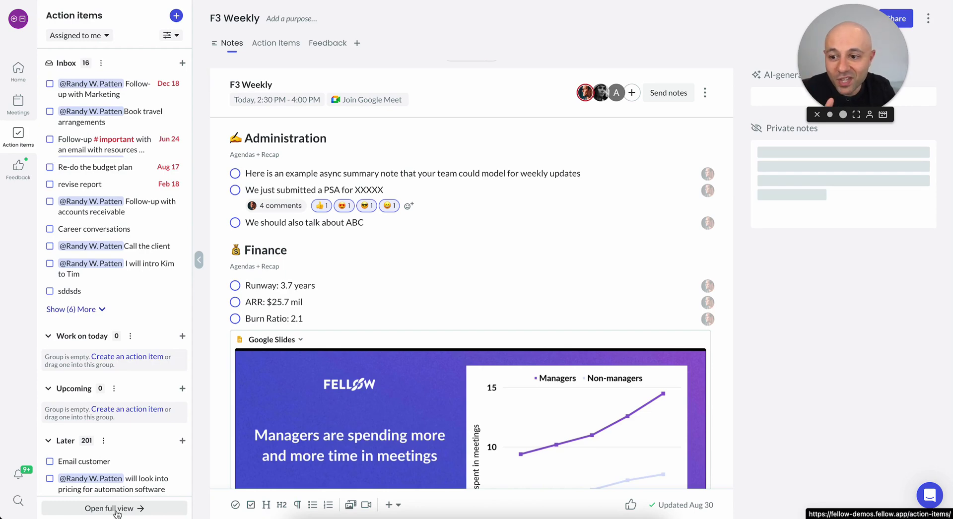
left_click(27, 111)
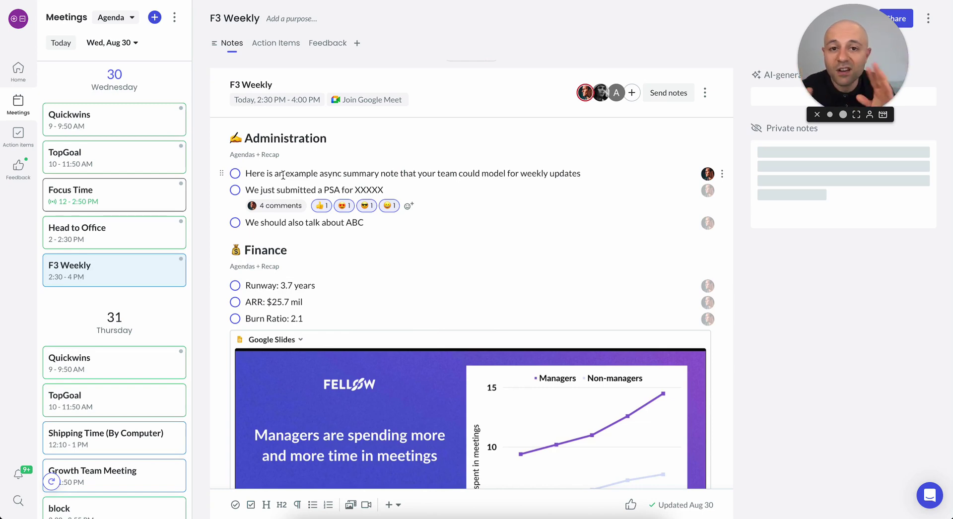
scroll(393, 160, "up", 1)
left_click(675, 113)
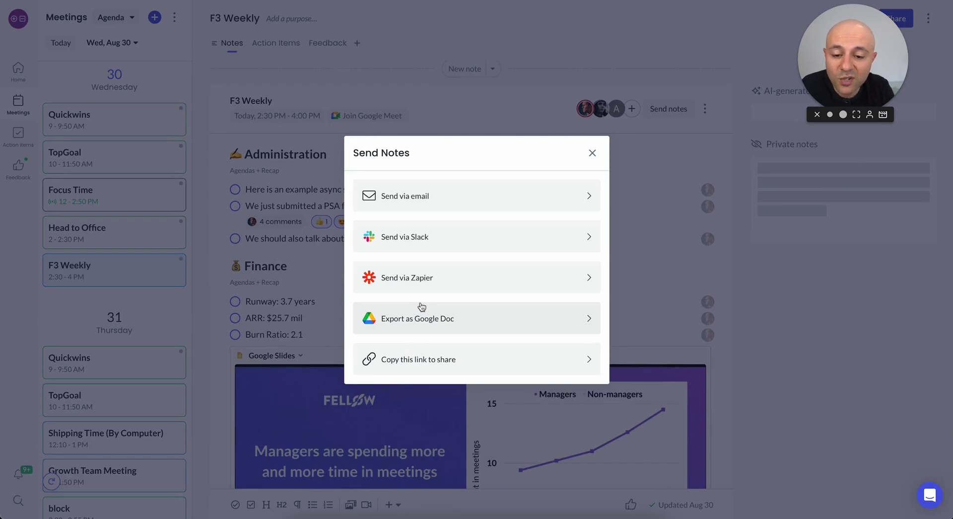
left_click(592, 153)
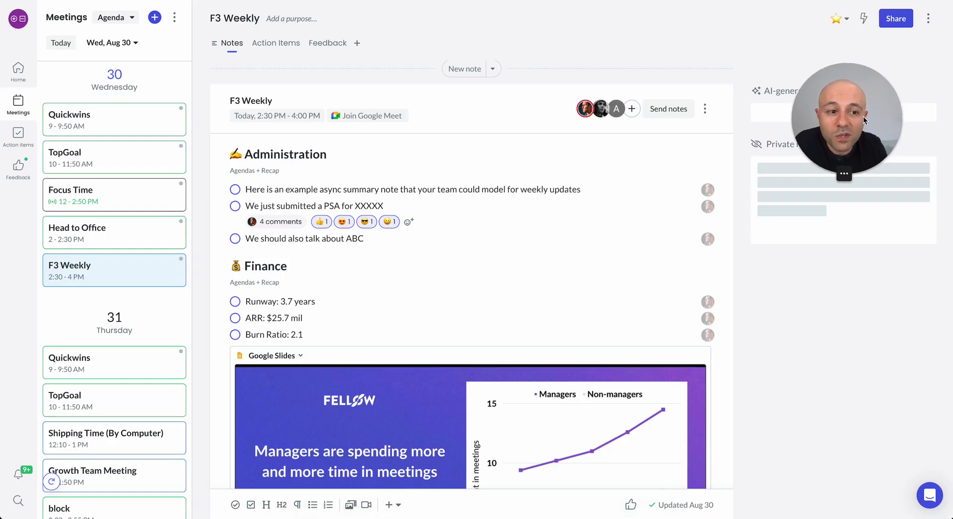
Inspect the Time Saver automation, cancel without changes, and show the add-tab/bookmark options.
left_click(864, 20)
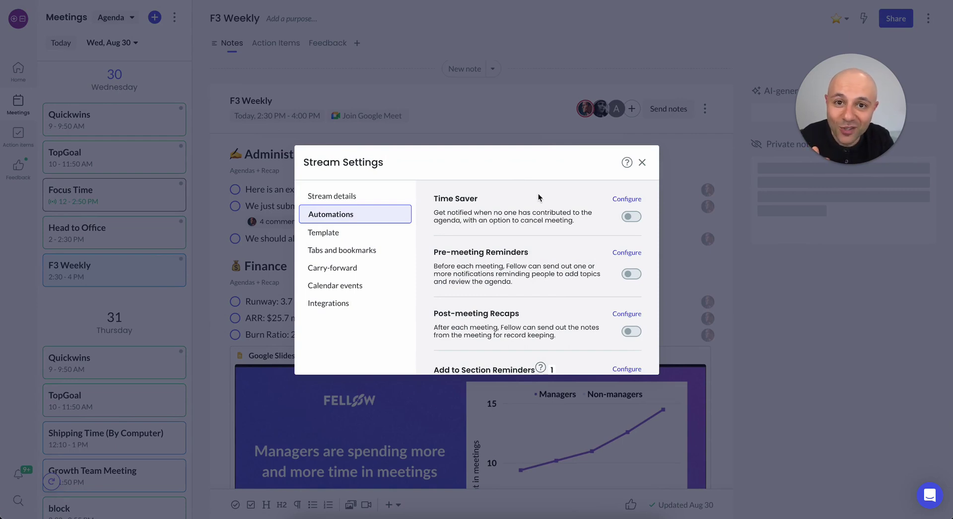
left_click(634, 219)
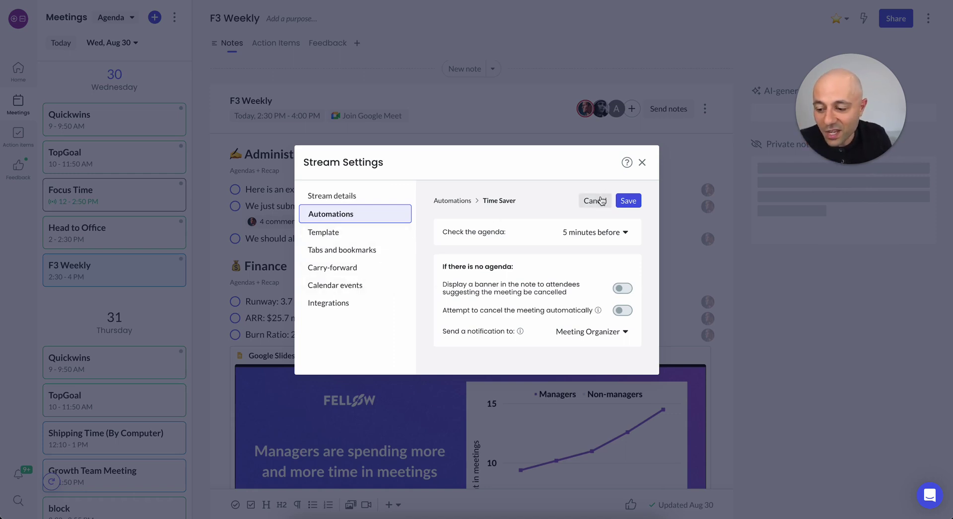
left_click(601, 200)
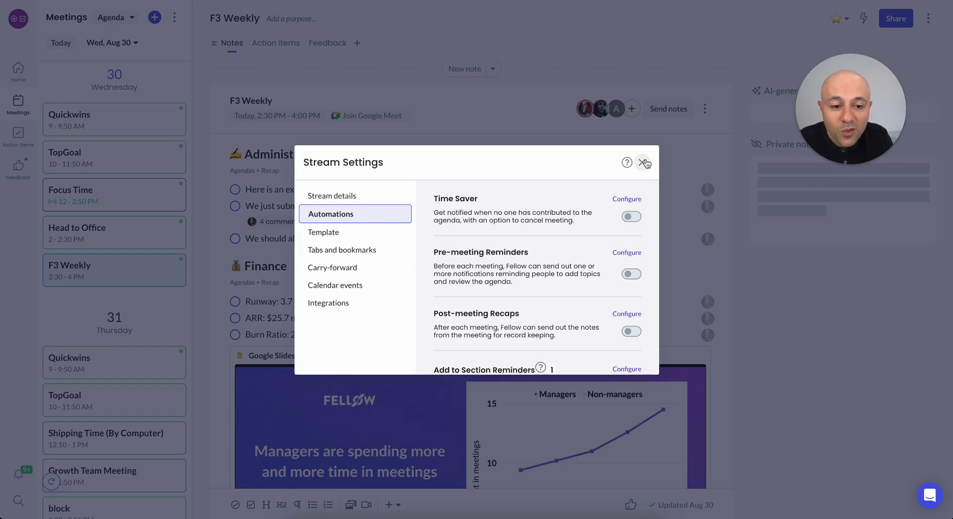
left_click(642, 162)
left_click(357, 45)
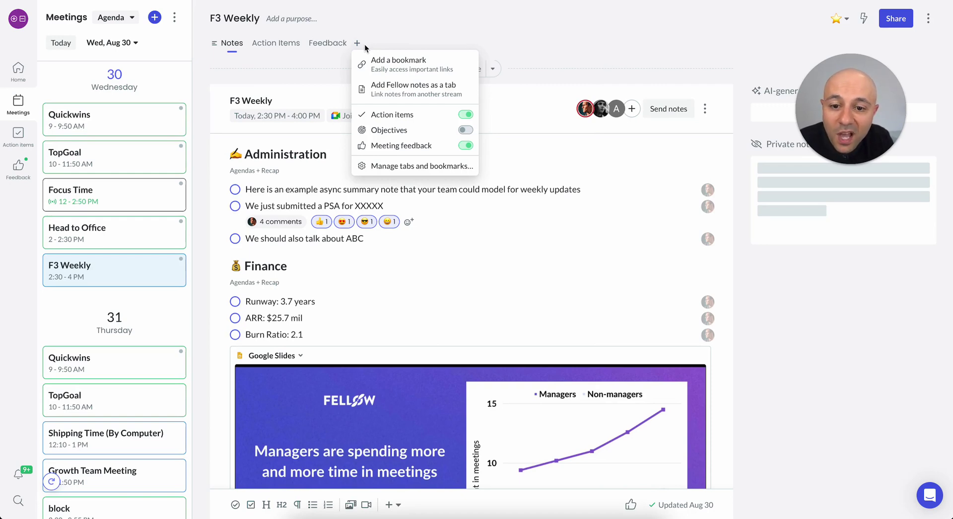
Bookmark the pasted Sheets URL as a Google Spreadsheet tab, preview it, then return to Notes.
left_click(383, 64)
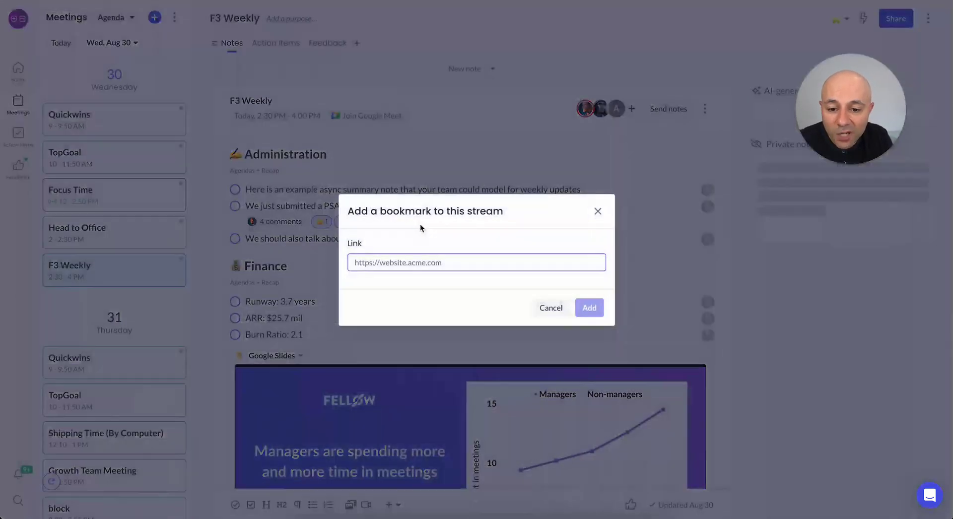
key("ctrl+v")
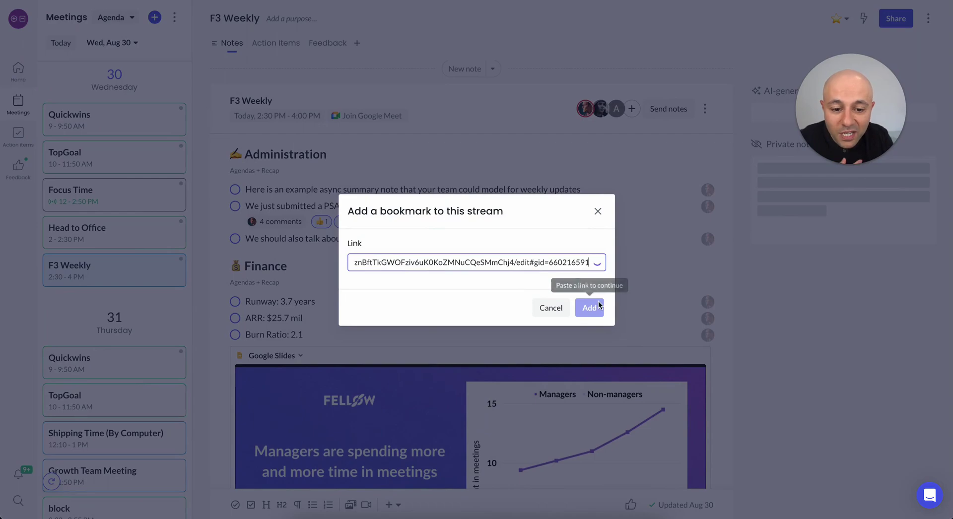
left_click(591, 332)
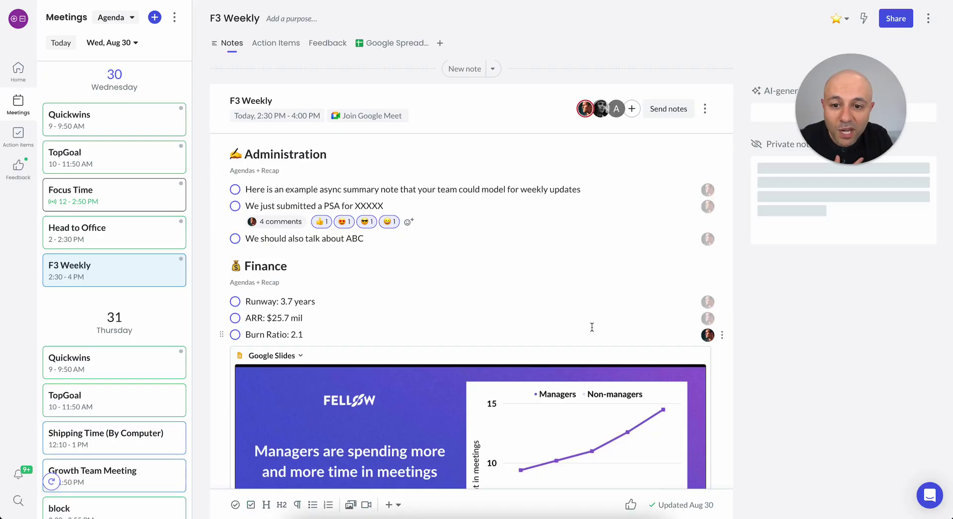
left_click(377, 45)
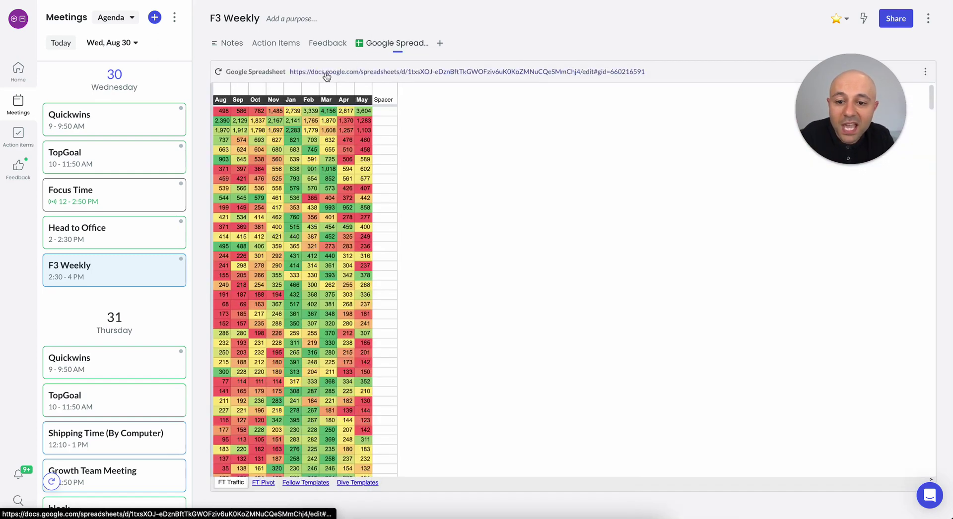
left_click(232, 49)
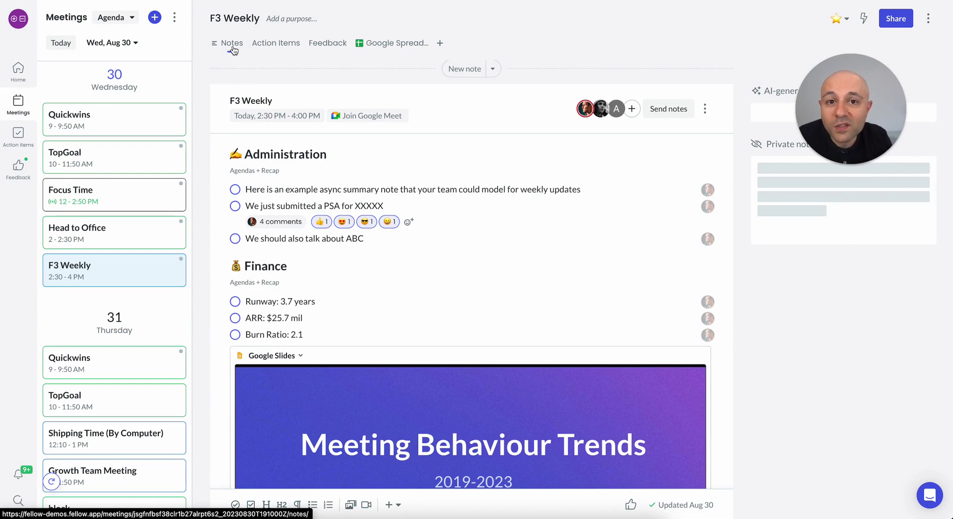
From Home, open a teammate's 1-on-1 notes, then switch back to the meetings agenda.
left_click(25, 77)
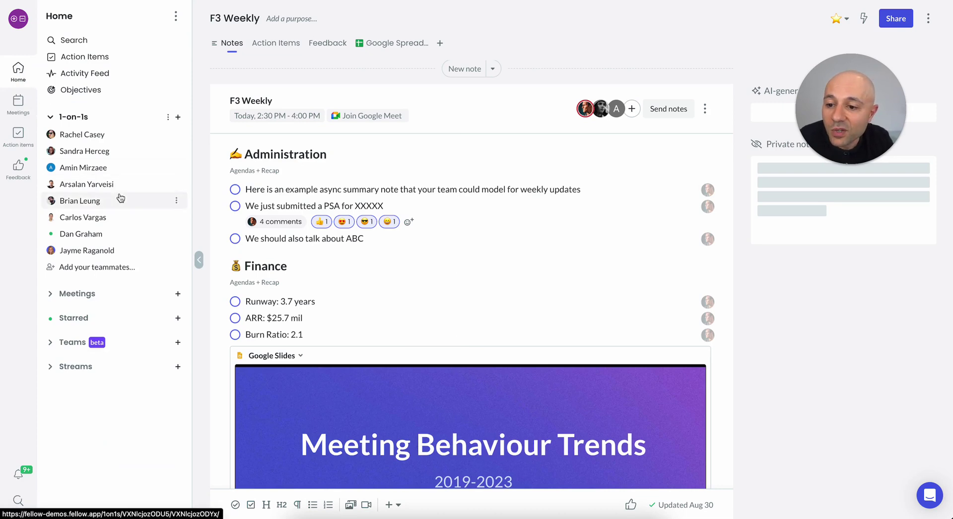
left_click(83, 205)
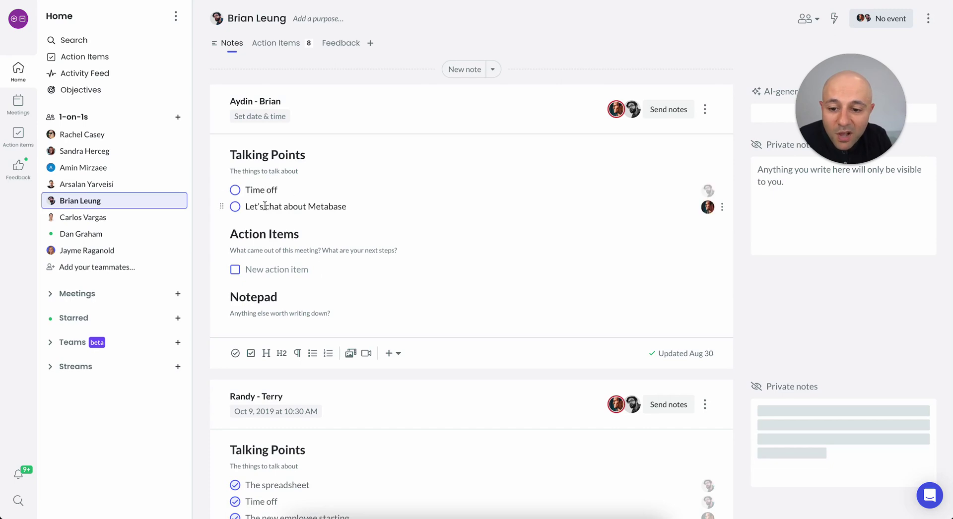
scroll(344, 206, "down", 5)
scroll(345, 206, "up", 5)
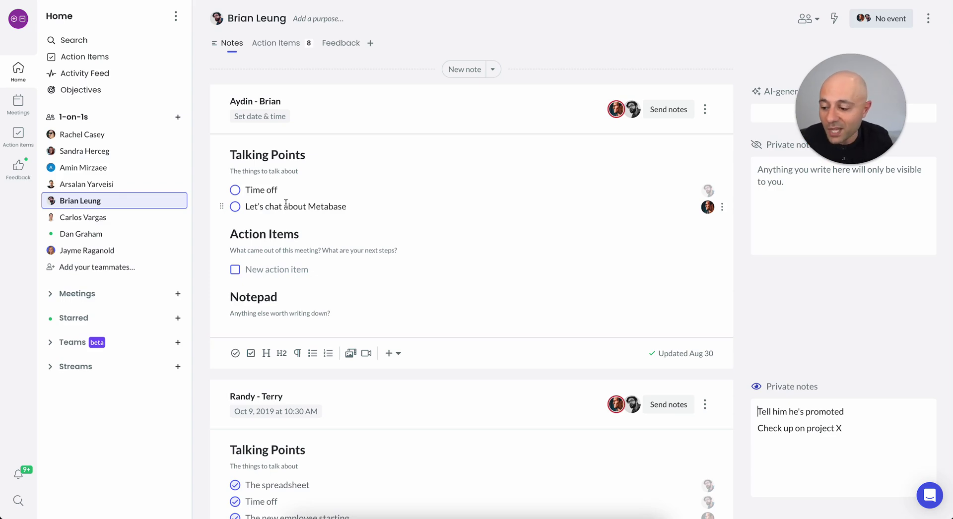
left_click(13, 107)
Reopen the F3 Weekly card's notes, briefly opening and dismissing the account menu.
left_click(99, 265)
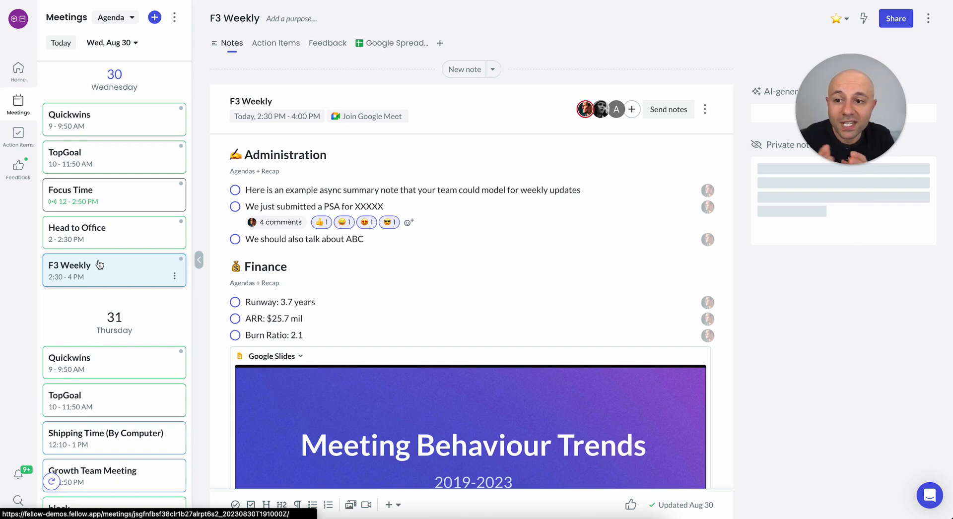
left_click(19, 19)
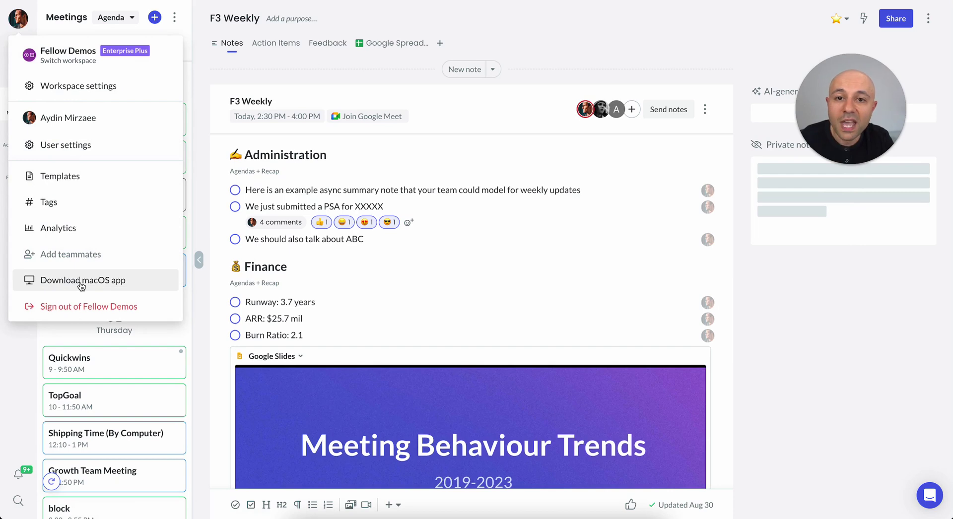
left_click(345, 191)
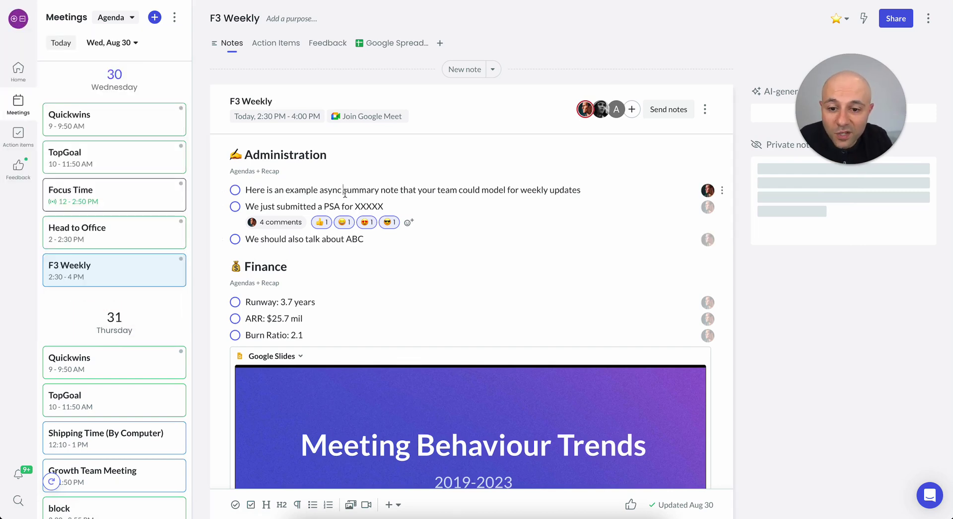
Join the F3 Weekly Google Meet call in a repositioned, enlarged window with Fellow notes alongside.
left_click(371, 121)
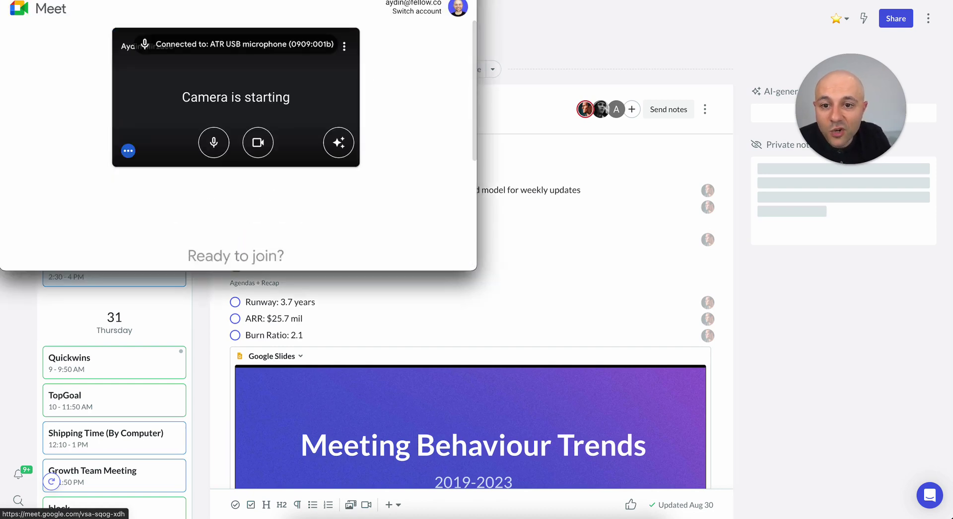
left_click_drag(348, 0, 473, 30)
left_click_drag(602, 343, 879, 481)
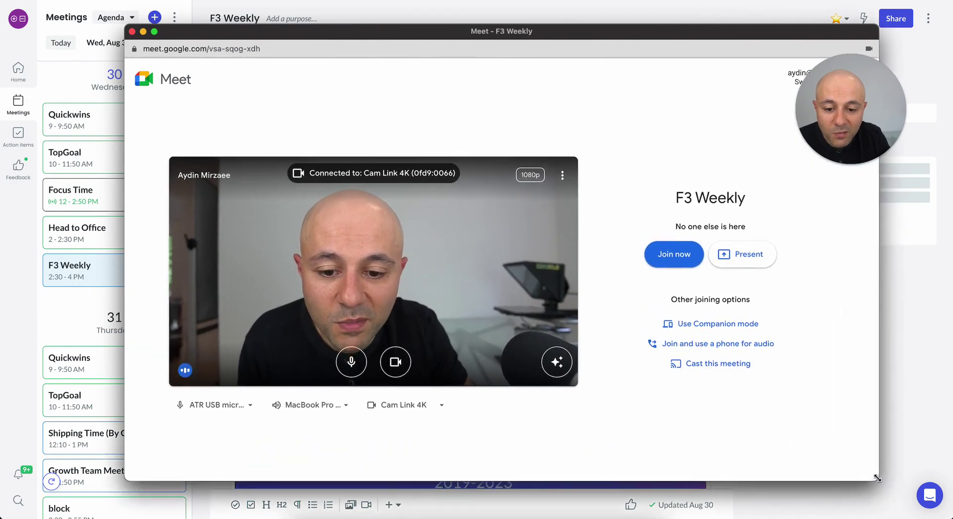
left_click(681, 260)
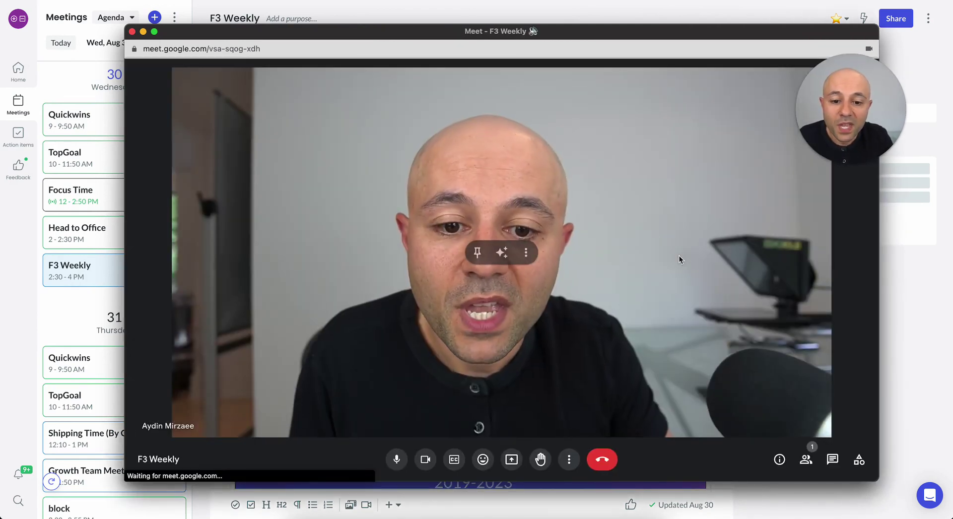
left_click_drag(623, 31, 603, 13)
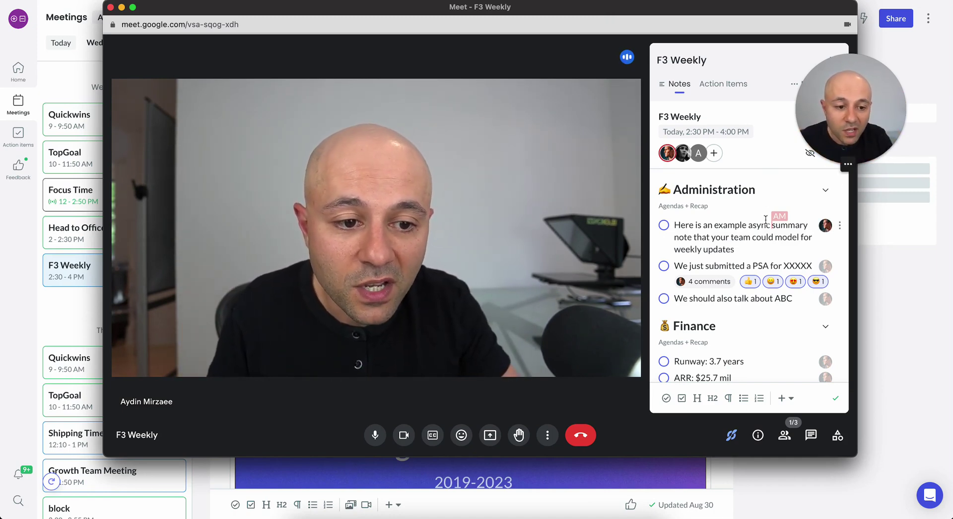
scroll(765, 219, "down", 5)
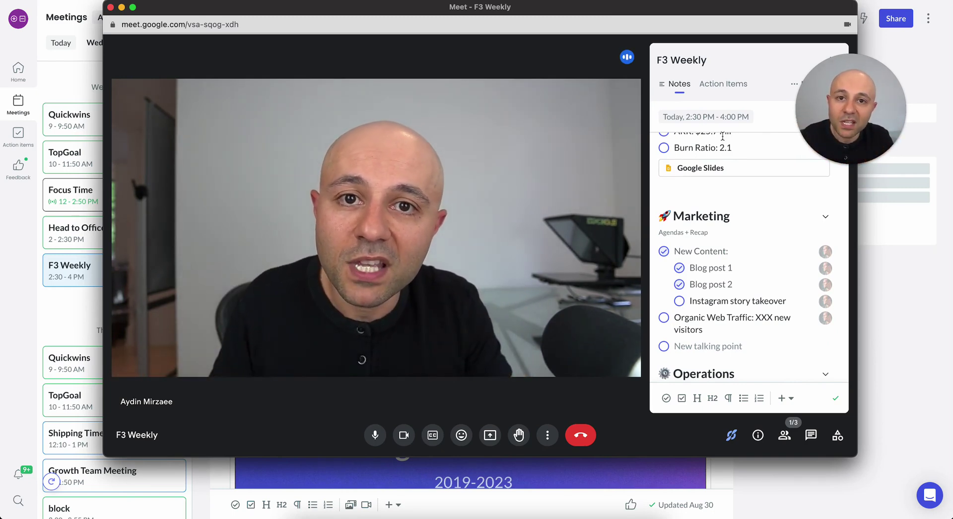
Close the Google Meet call window so only the F3 Weekly notes remain.
left_click(111, 7)
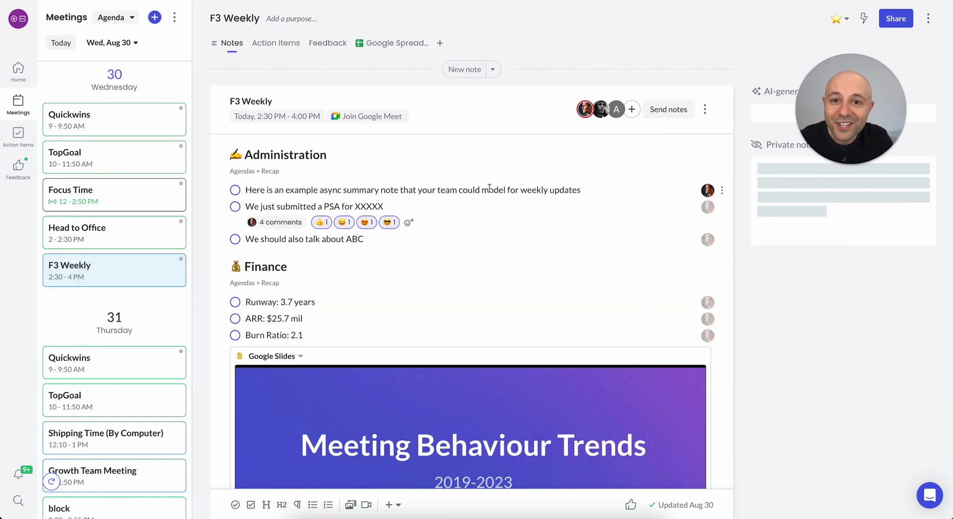
left_click_drag(877, 79, 463, 168)
left_click(470, 152)
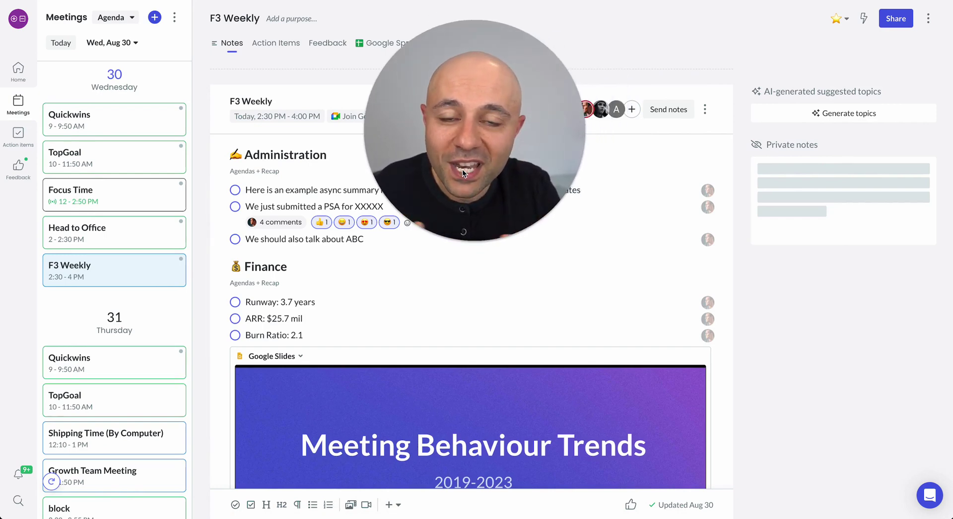